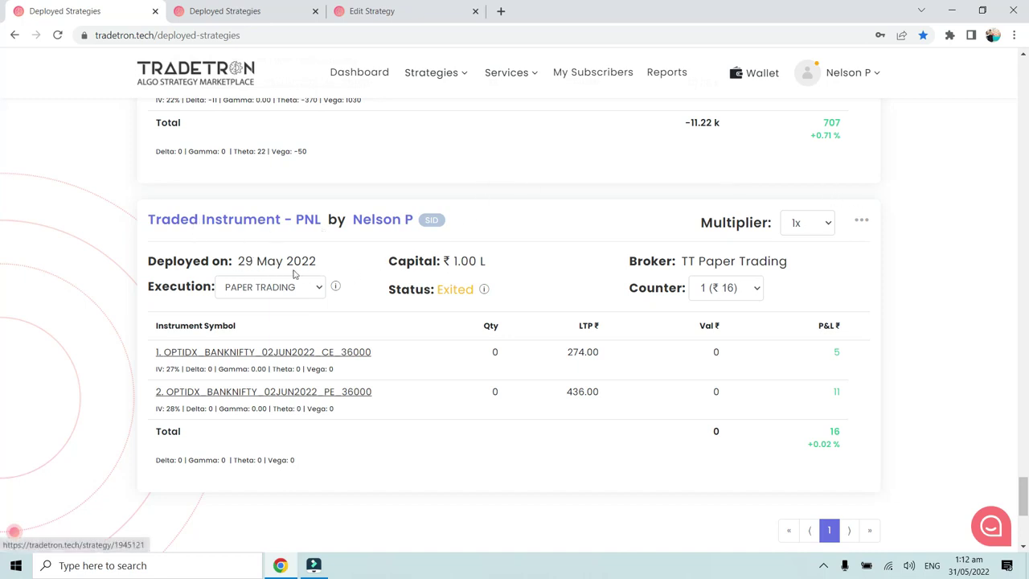
Review the deployment date, instruments and P&L of the Traded Instrument - PNL strategy on both deployed-strategies pages
drag(238, 262, 320, 265)
click(318, 263)
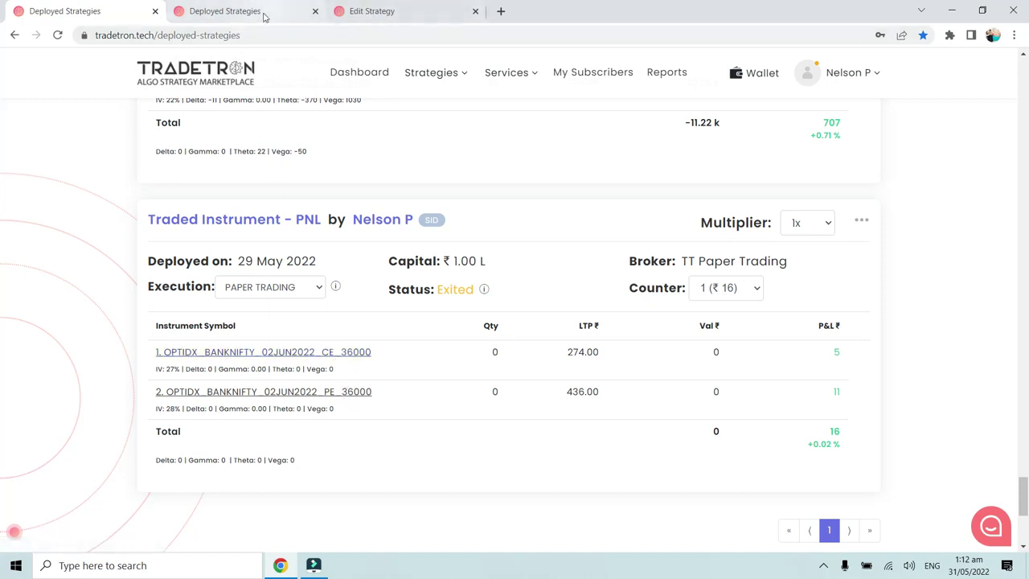
click(238, 16)
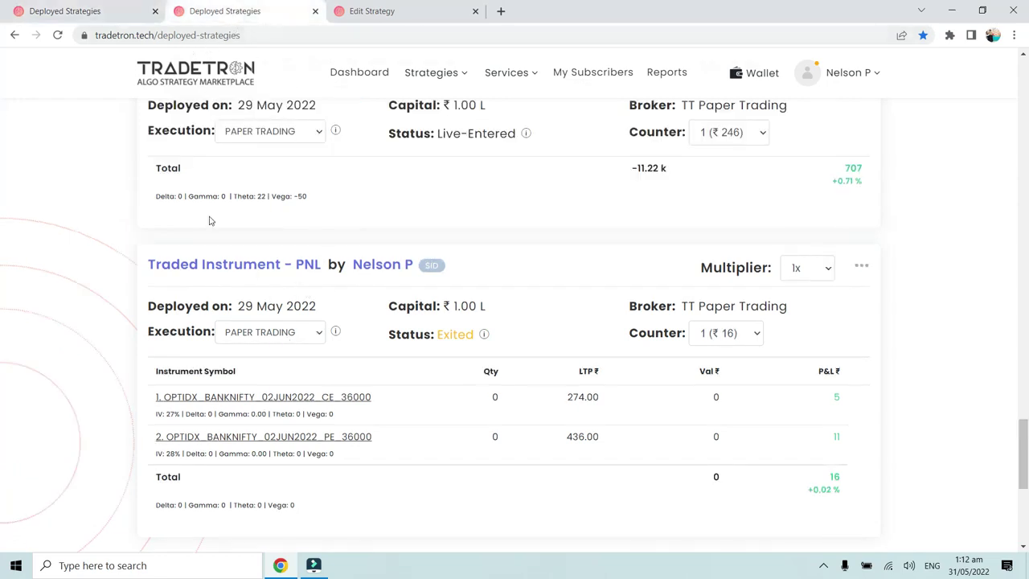
click(111, 13)
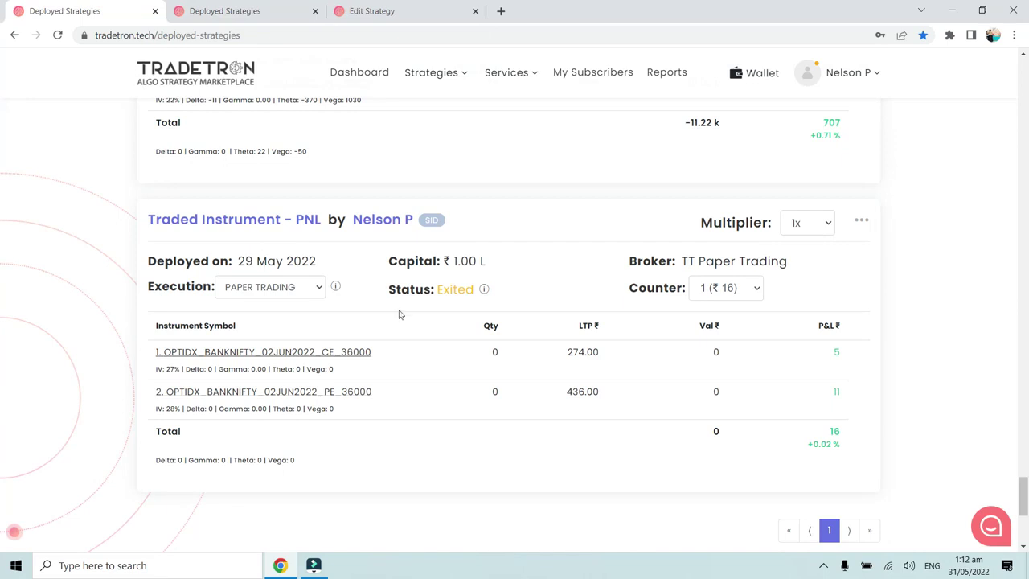
click(228, 9)
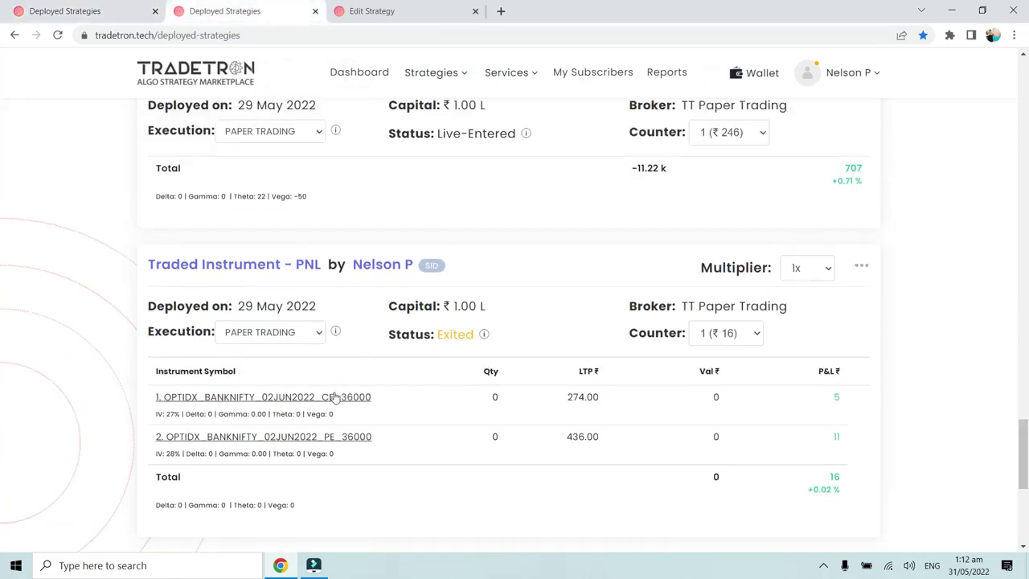
scroll(355, 382, down, 1)
Go to the strategy's edit page and inspect the Set 1 entry conditions in the Condition Builder
click(393, 14)
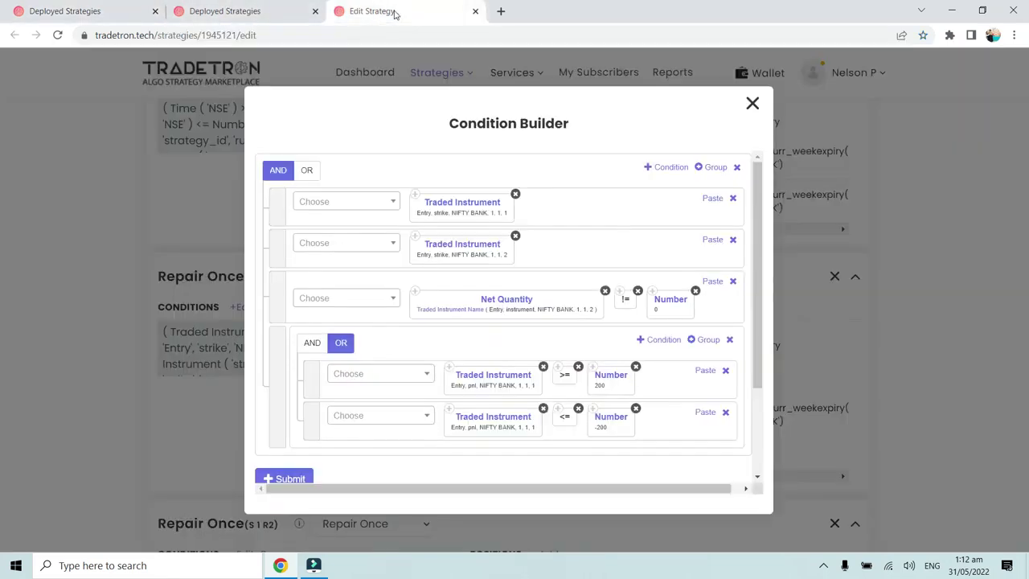
click(752, 103)
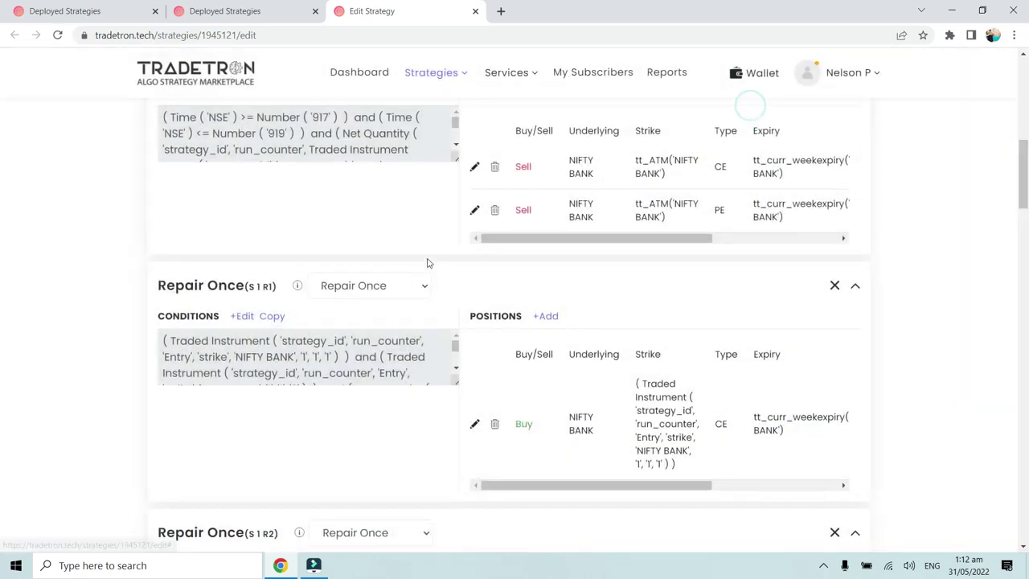
drag(314, 247, 169, 253)
click(101, 262)
scroll(101, 262, down, 5)
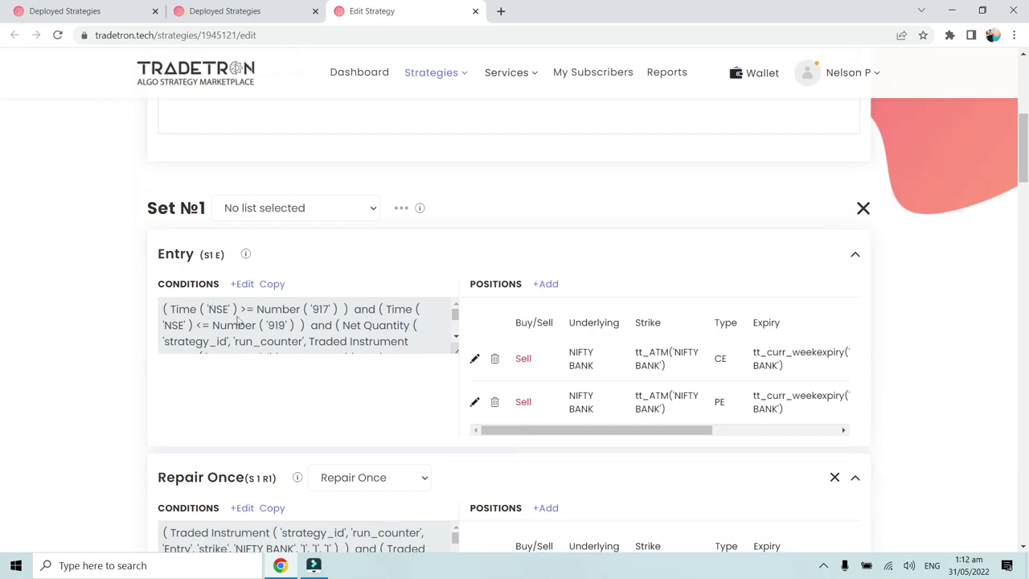
scroll(96, 220, down, 1)
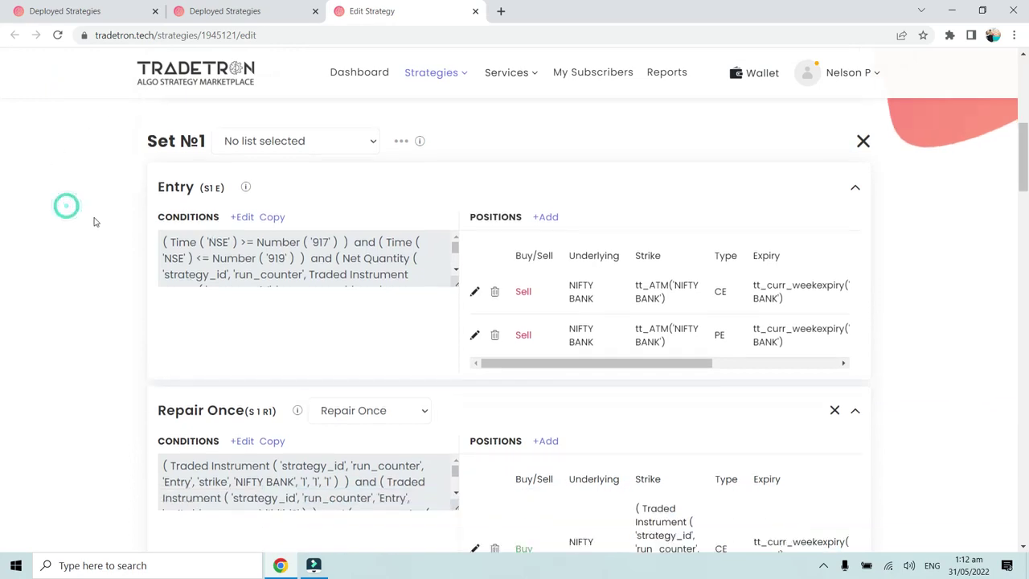
click(238, 220)
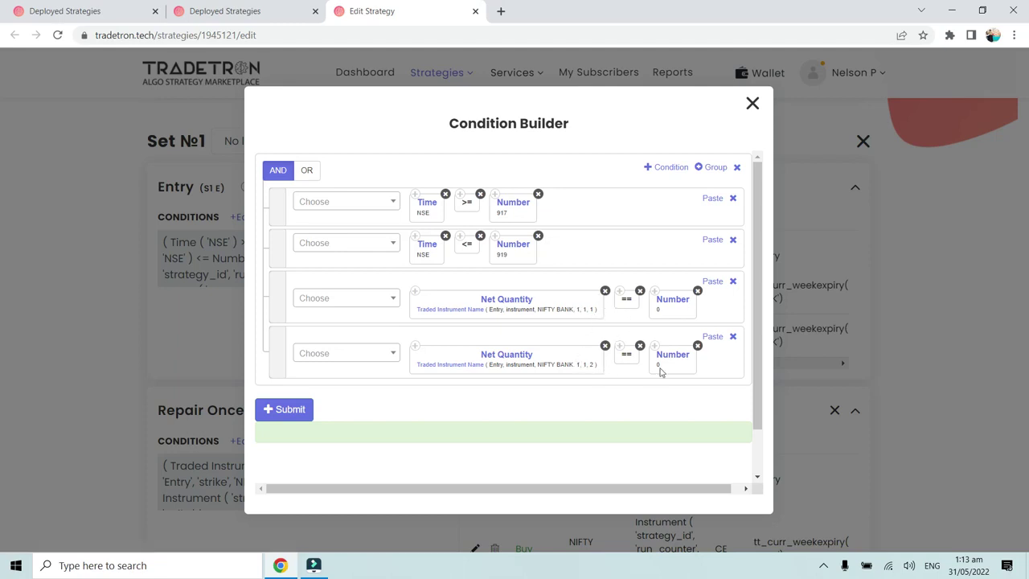
click(749, 106)
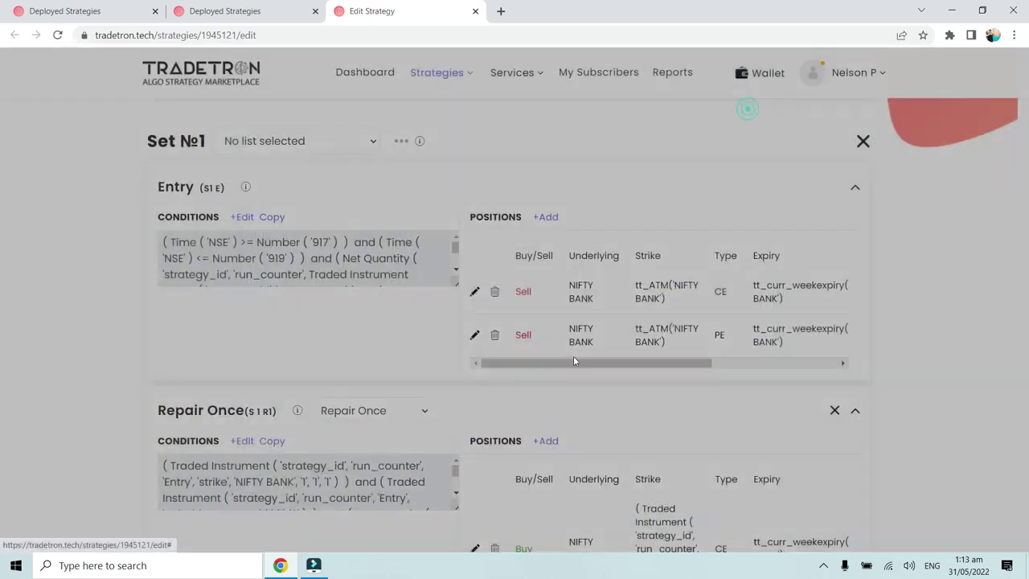
Examine the strike and option type of the two Sell positions in the Set 1 entry
drag(636, 285, 726, 300)
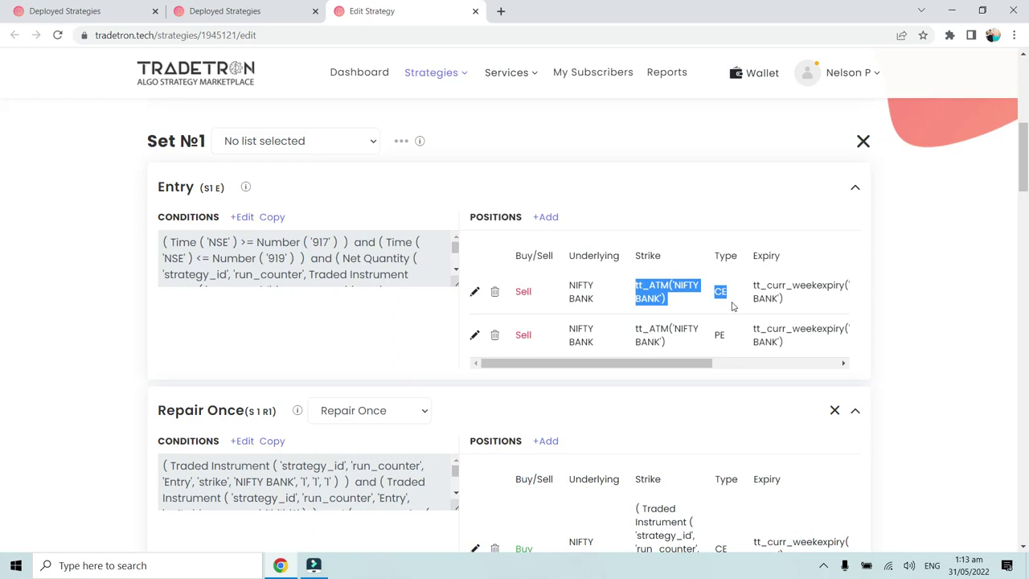
click(733, 306)
double_click(729, 290)
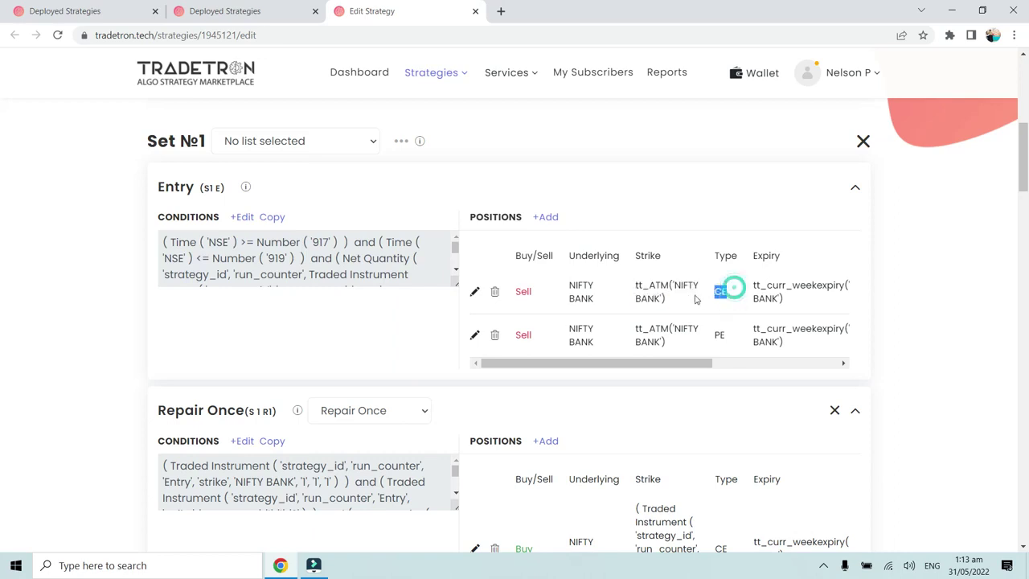
double_click(714, 336)
click(709, 337)
drag(662, 301, 635, 295)
triple_click(682, 342)
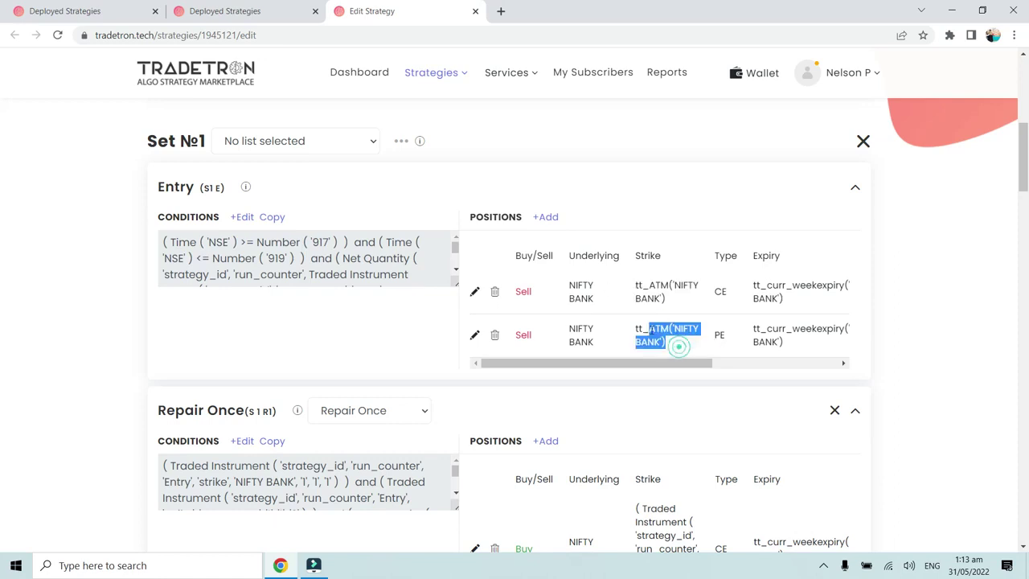
click(687, 338)
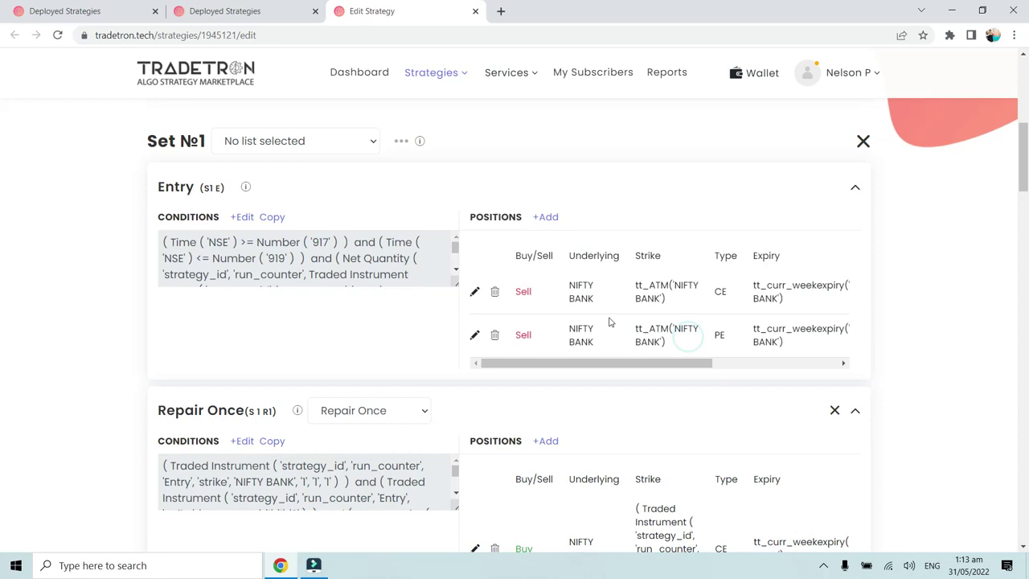
Inspect the conditions of the first Repair Once block (S 1 R1), including its nested P&L group
scroll(607, 317, down, 3)
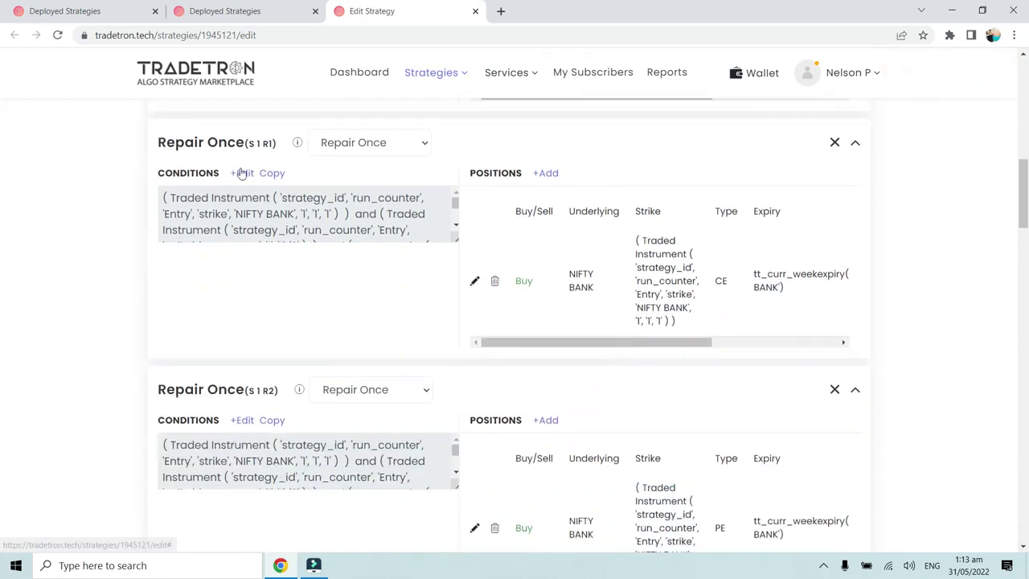
click(241, 172)
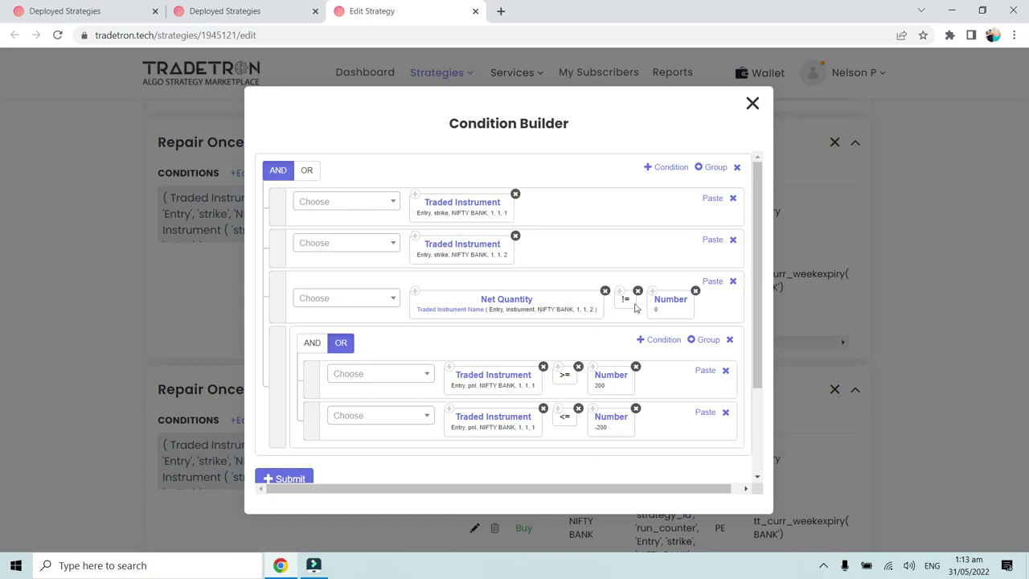
scroll(608, 322, down, 2)
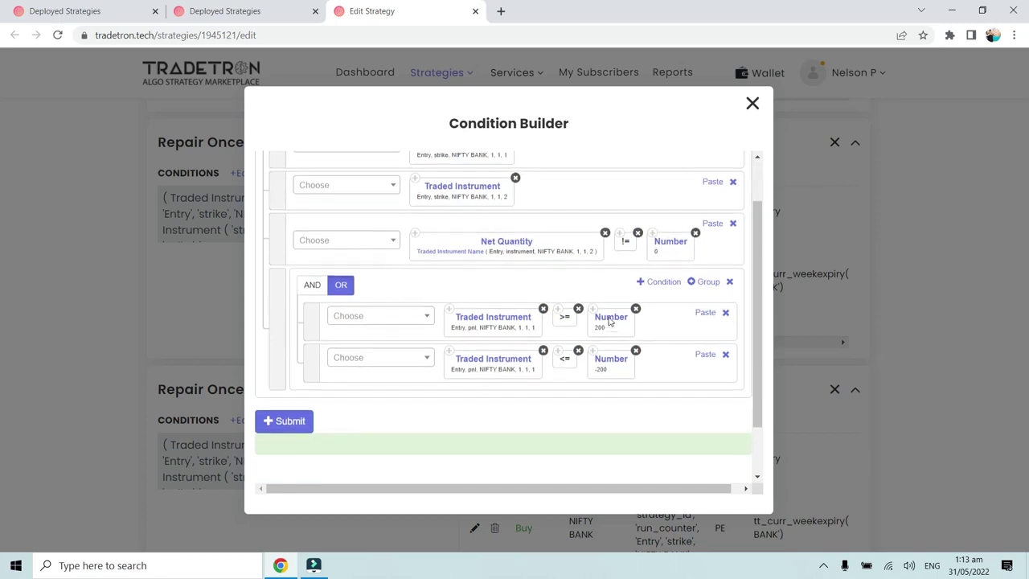
scroll(608, 322, up, 2)
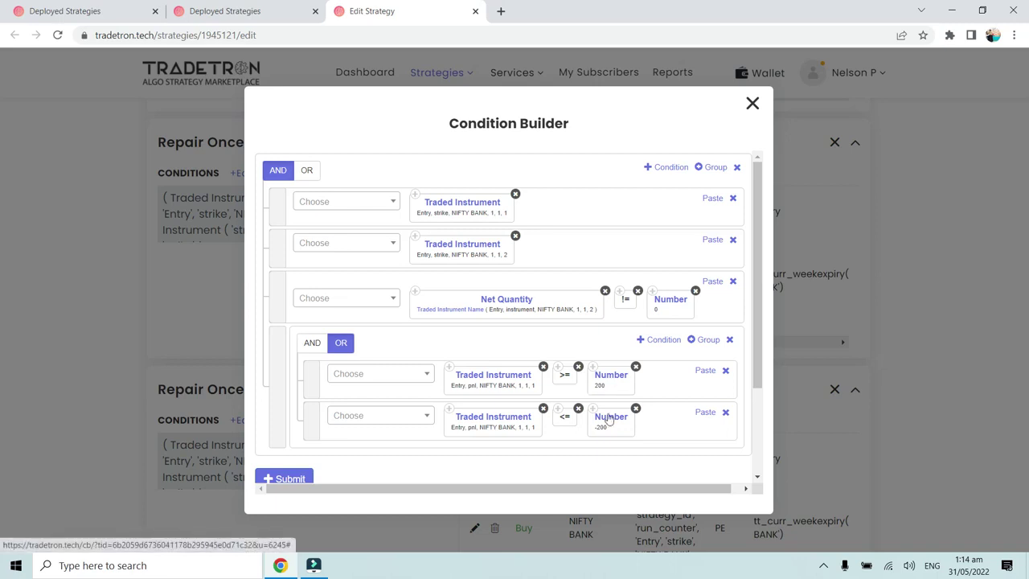
click(752, 105)
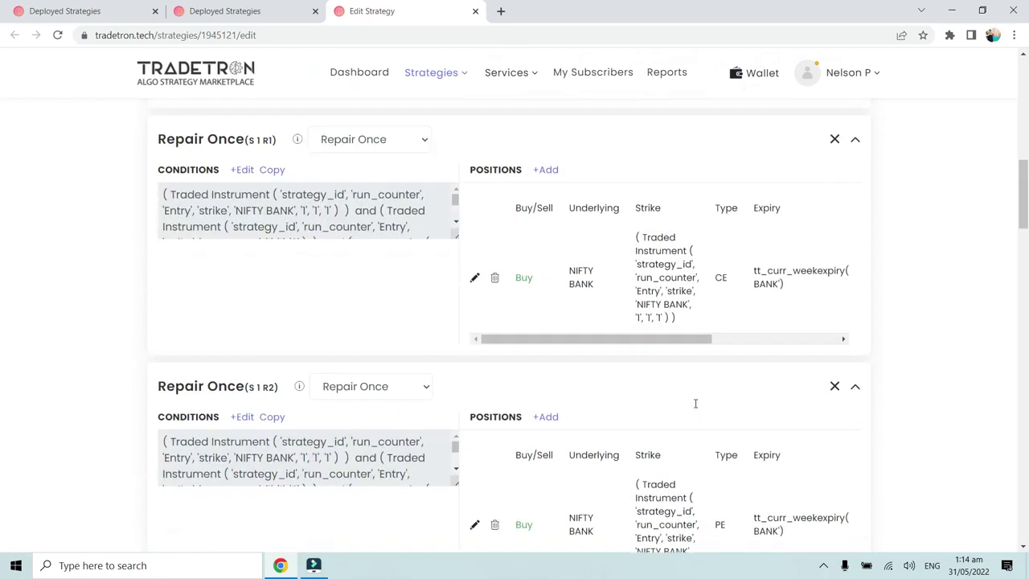
Examine the traded-instrument strike of the S 1 R1 Buy CE position and compare it with the Set 1 entry positions
scroll(696, 403, up, 1)
triple_click(705, 384)
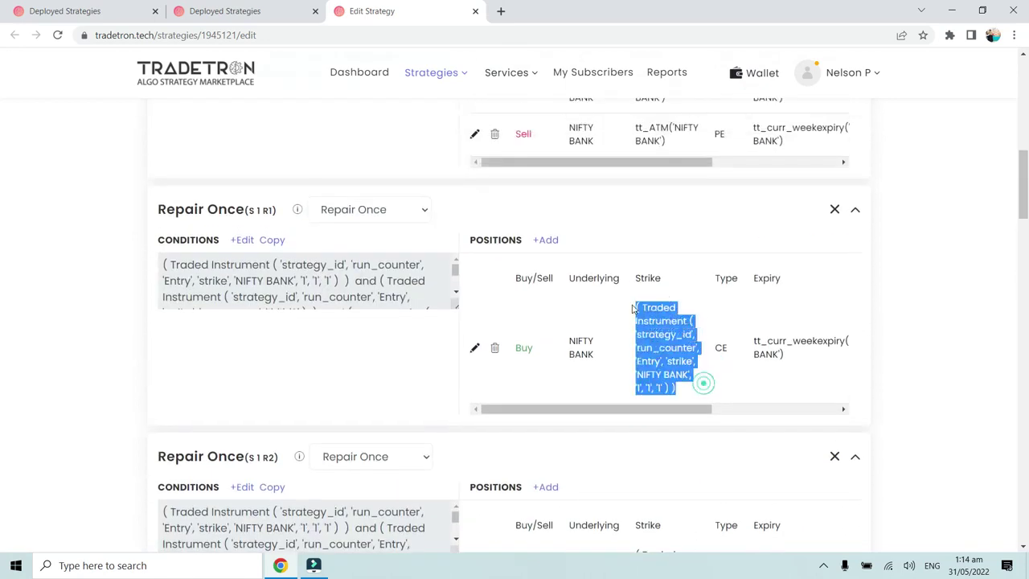
click(633, 308)
click(634, 307)
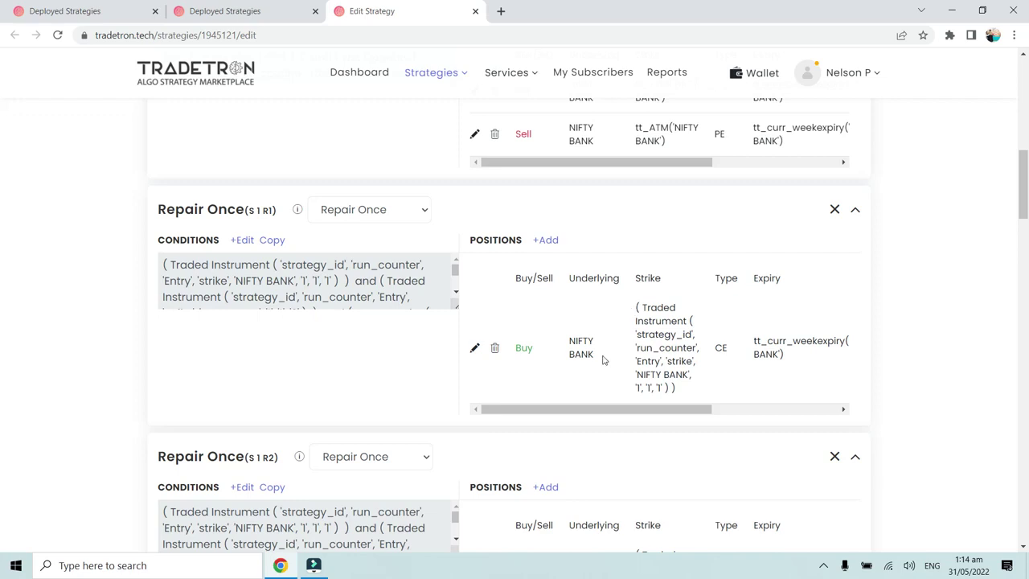
drag(683, 392, 636, 369)
scroll(667, 272, up, 3)
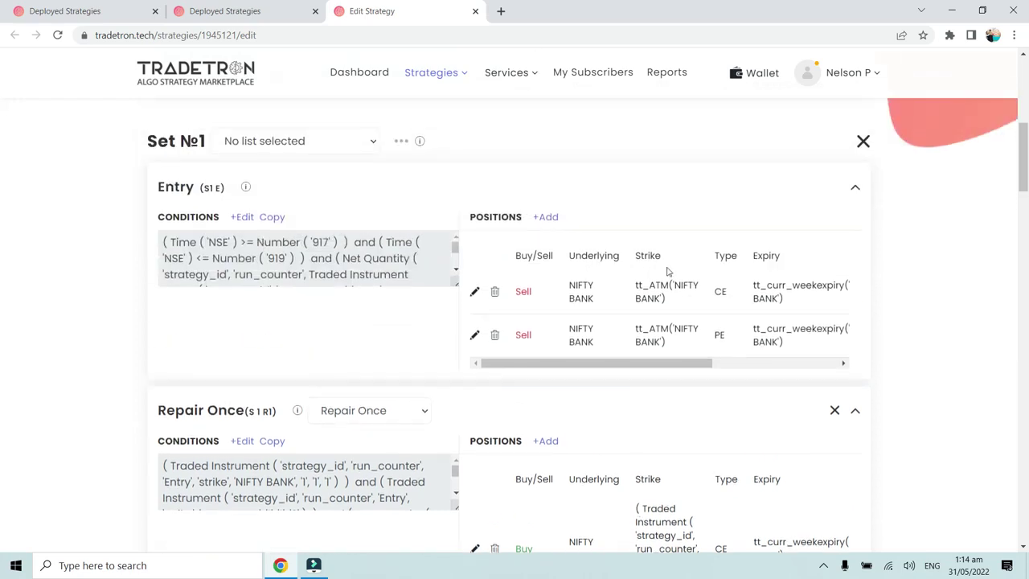
Inspect the conditions and the Buy PE position of the second Repair Once block (S 1 R2)
scroll(700, 296, down, 5)
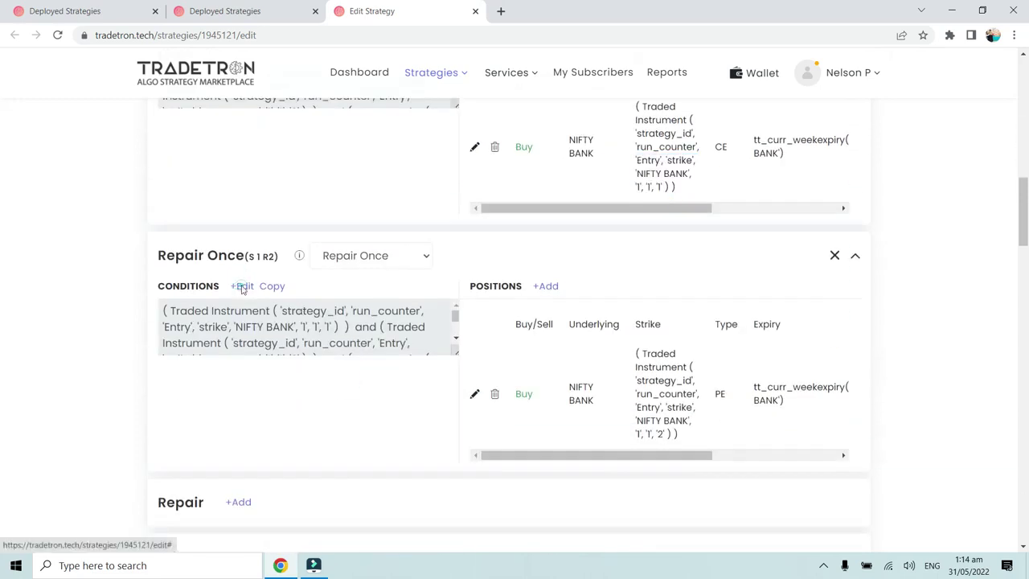
click(242, 287)
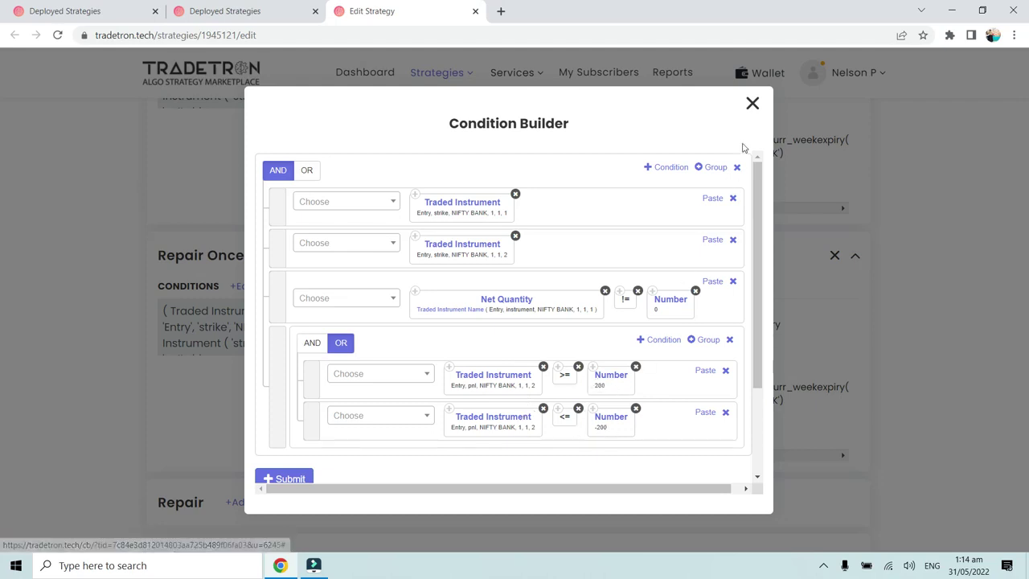
click(753, 104)
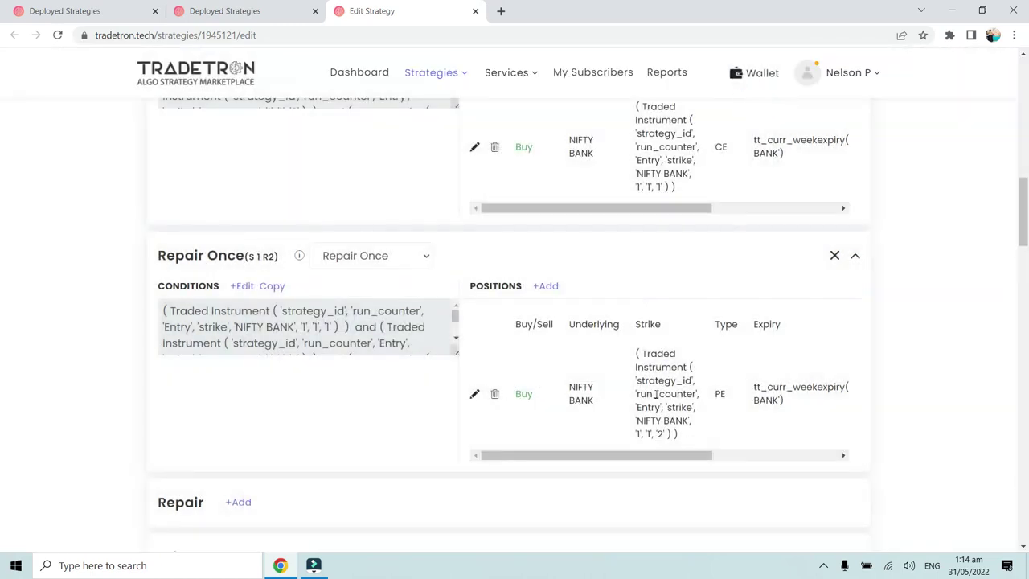
scroll(655, 394, down, 1)
scroll(655, 394, up, 1)
Inspect the Set 1 exit conditions, going through both nested AND groups and their P&L limits
scroll(655, 394, down, 2)
scroll(655, 398, down, 1)
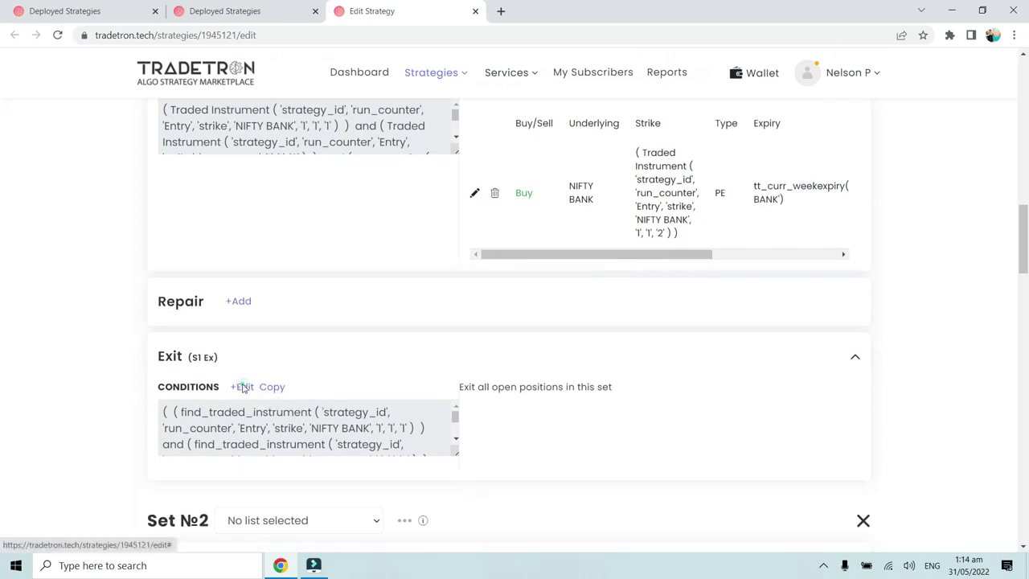
click(243, 387)
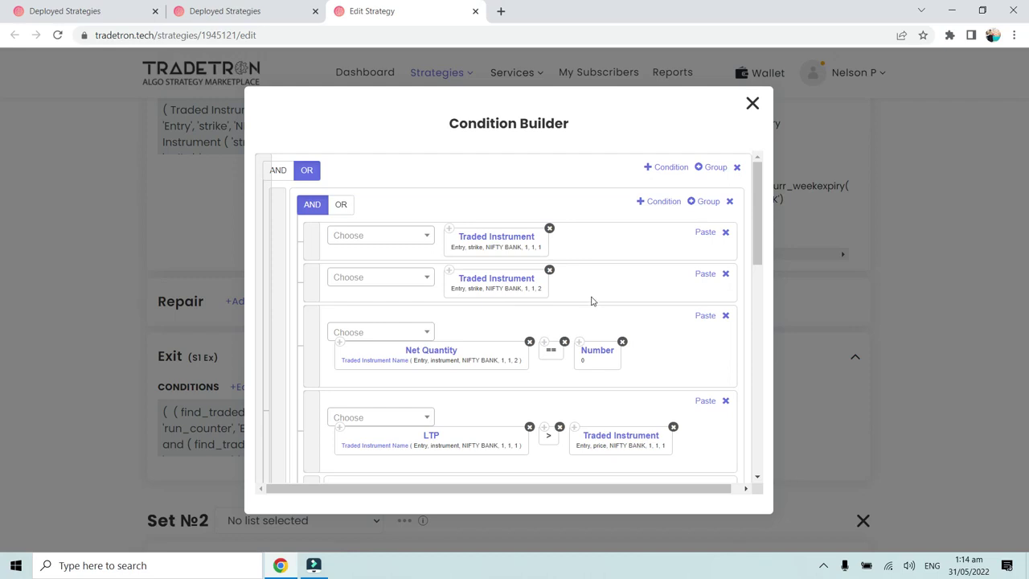
scroll(631, 294, down, 6)
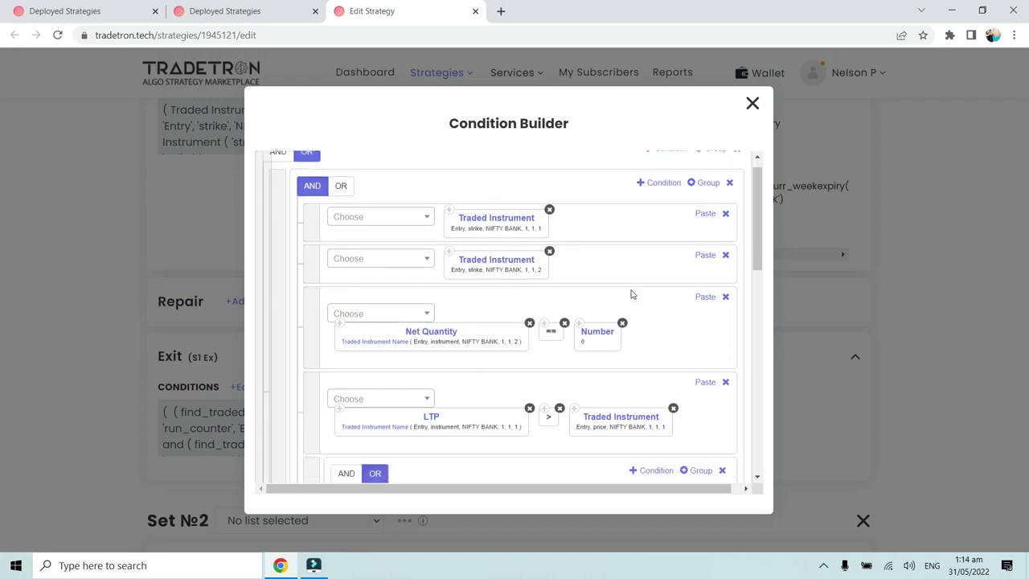
scroll(631, 294, down, 5)
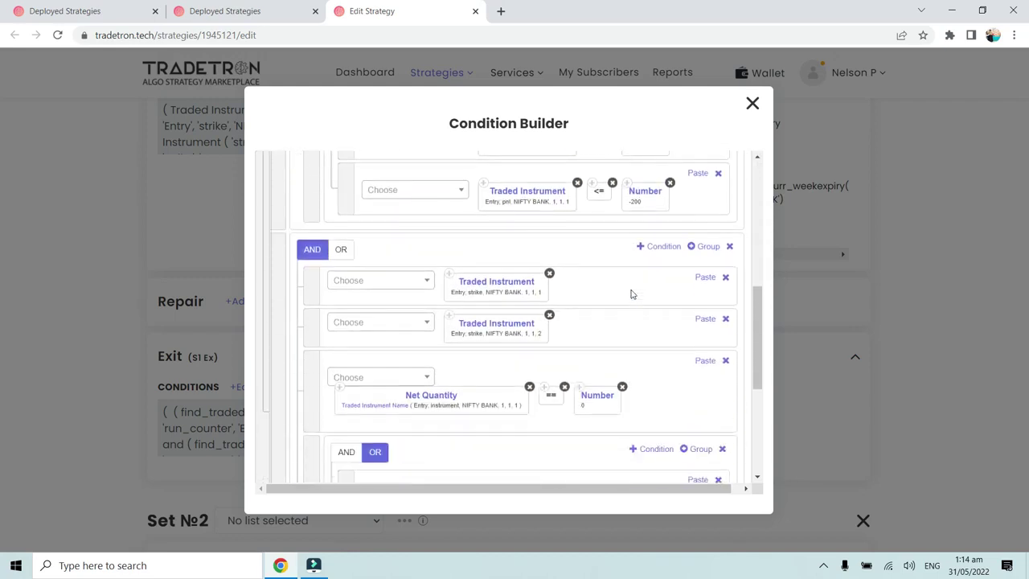
scroll(631, 295, up, 1)
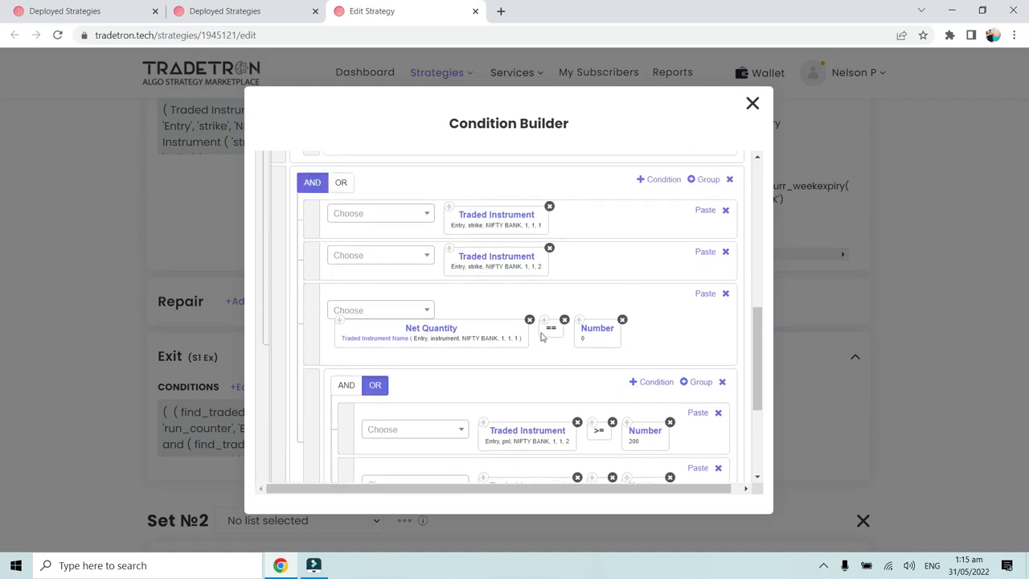
scroll(580, 344, down, 1)
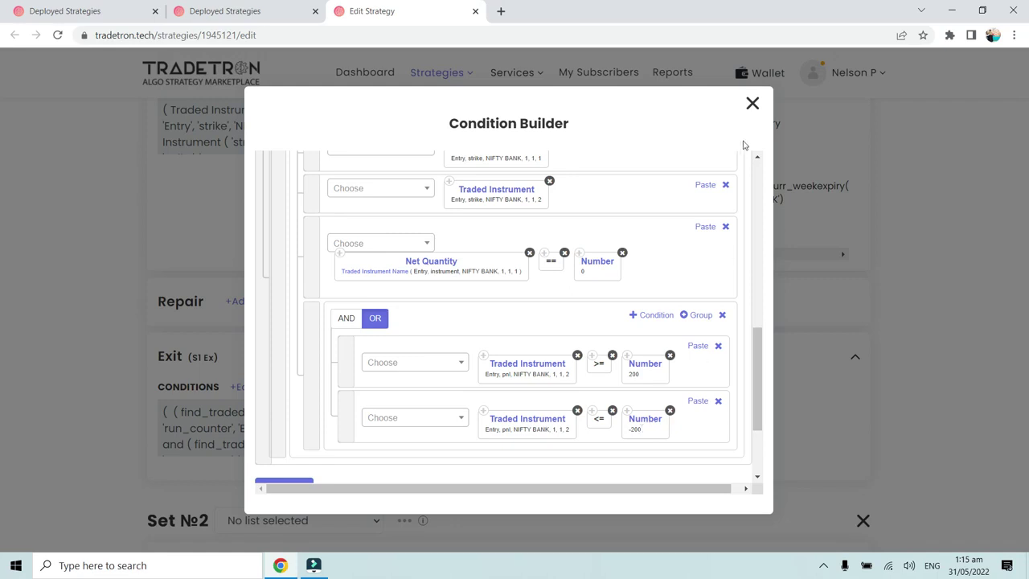
scroll(619, 304, up, 2)
scroll(617, 318, down, 2)
scroll(615, 378, up, 2)
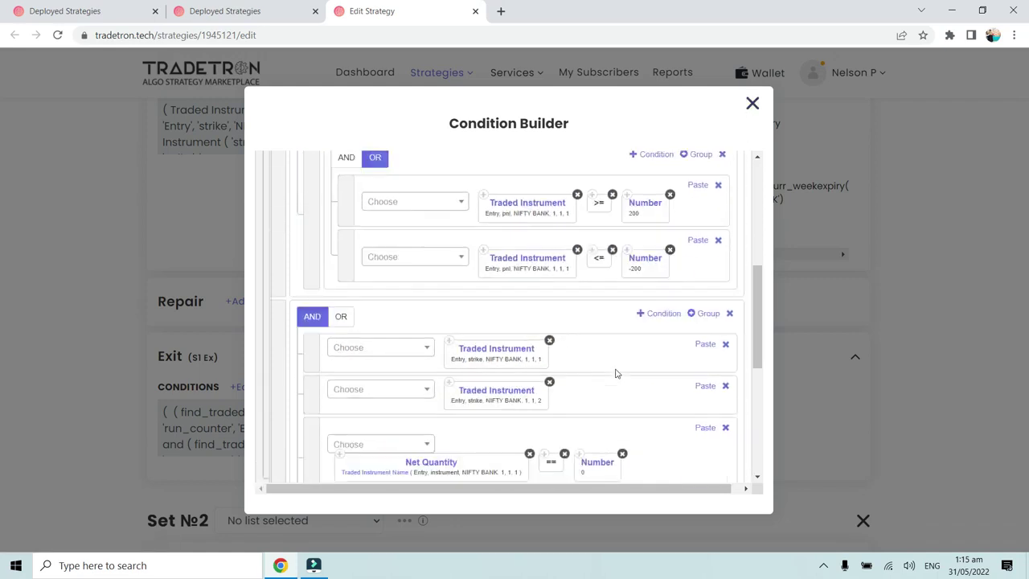
scroll(616, 265, up, 1)
scroll(615, 265, down, 2)
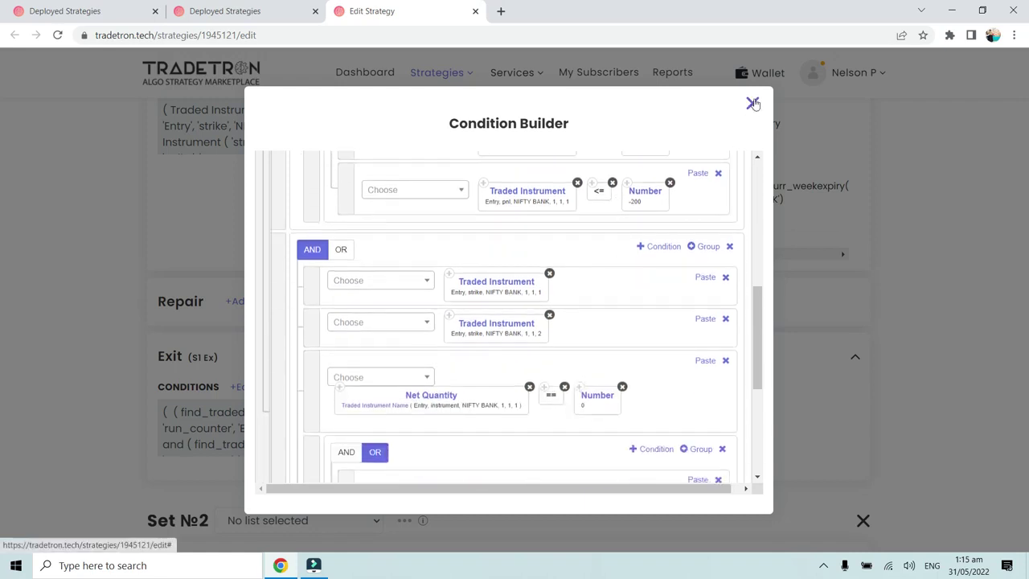
click(754, 104)
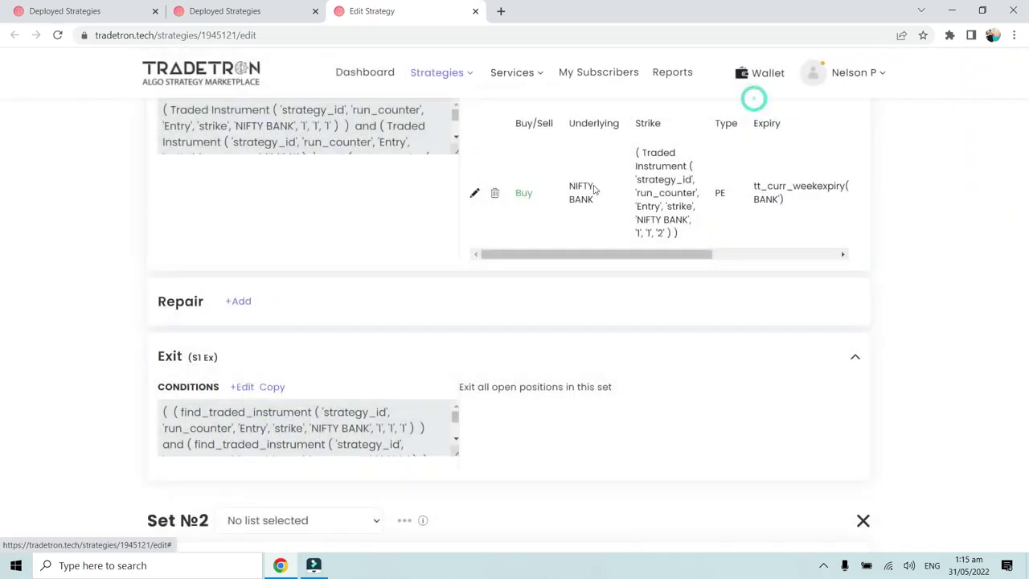
Open the notification log of the deployed Traded Instrument - PNL strategy and go to the earliest records on page 2
click(107, 7)
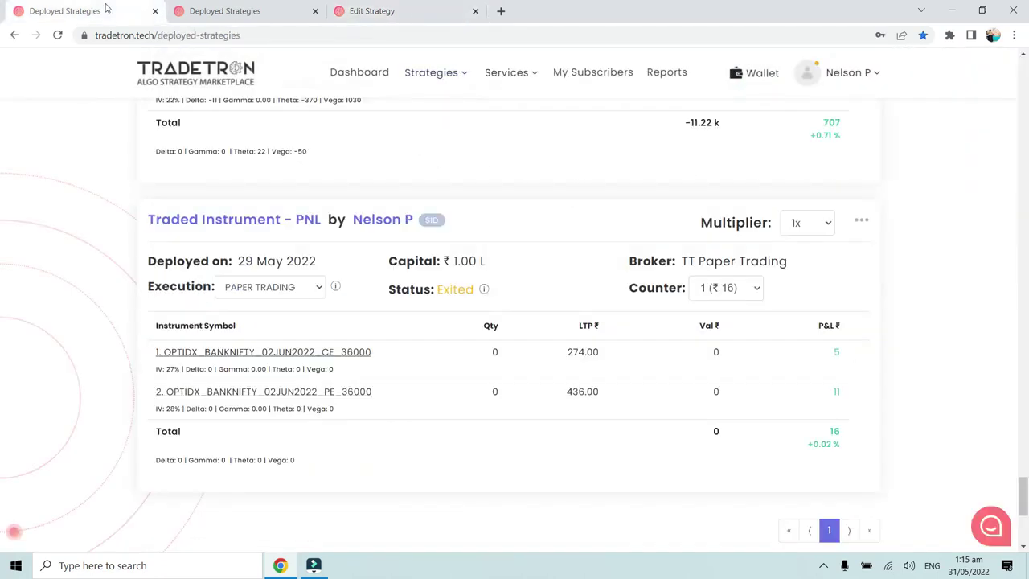
click(857, 222)
click(797, 343)
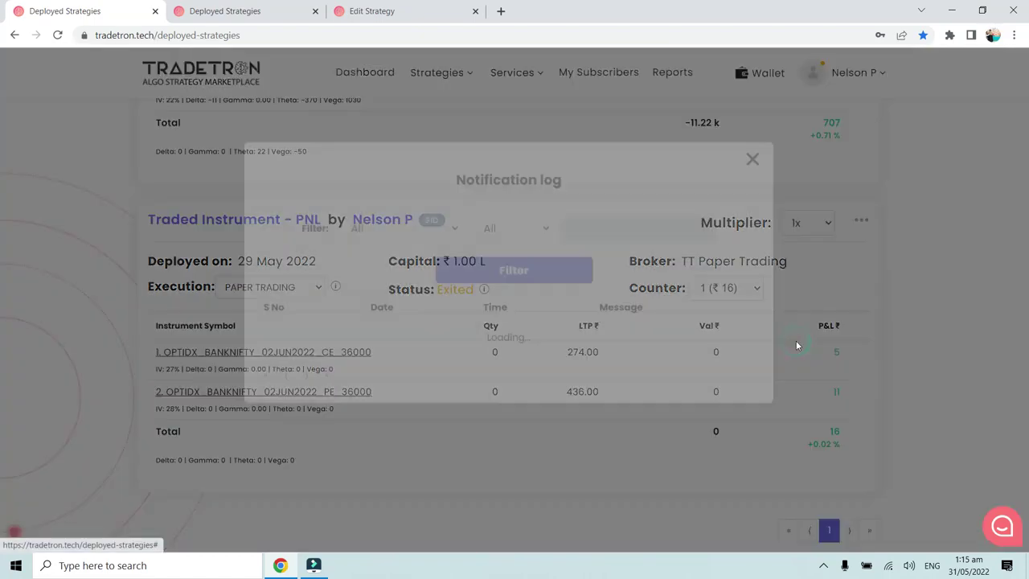
scroll(478, 306, down, 15)
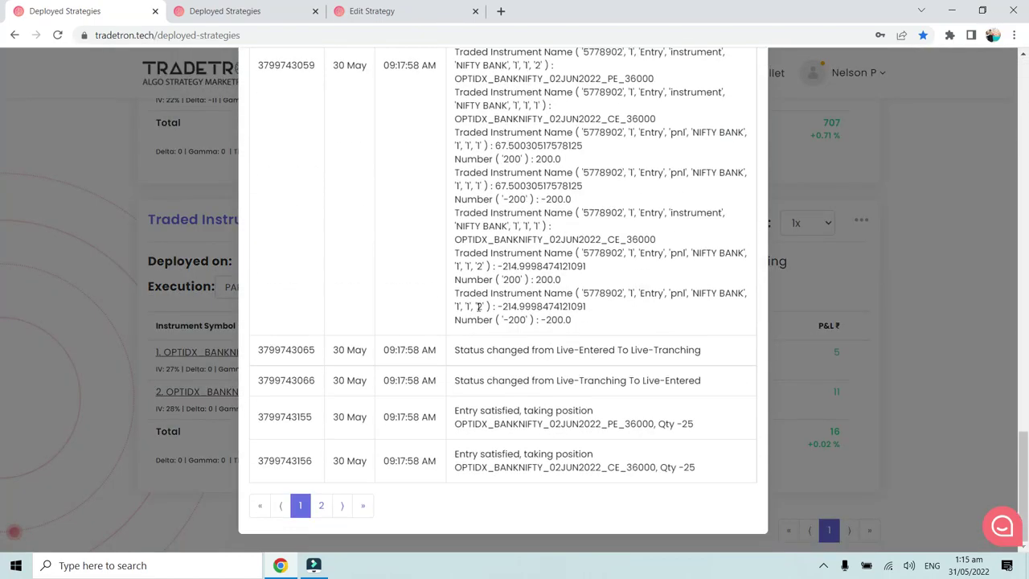
click(324, 506)
scroll(390, 438, down, 15)
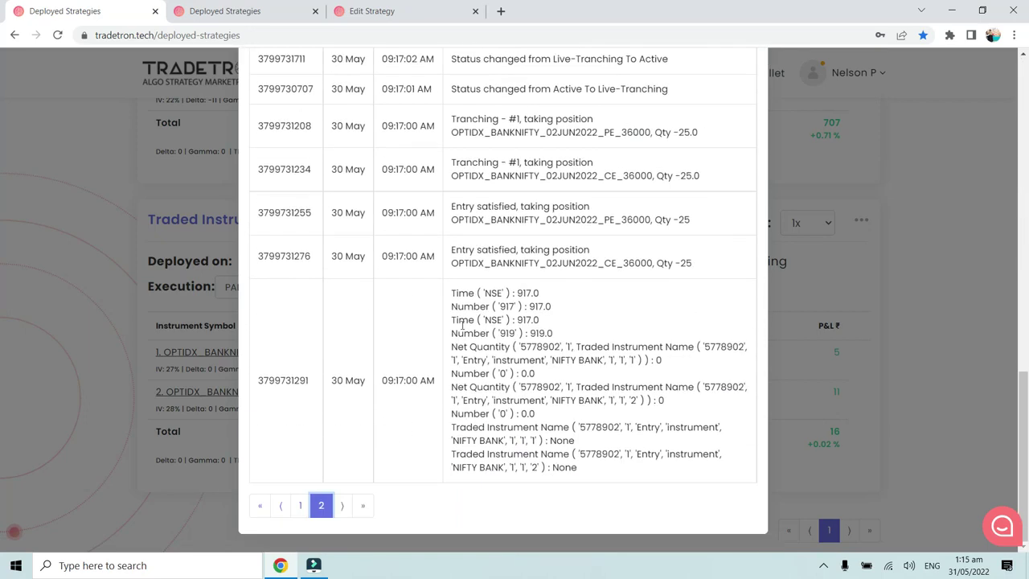
Open the Set 1 entry conditions in the strategy editor for comparison with the log
click(354, 13)
scroll(299, 225, up, 10)
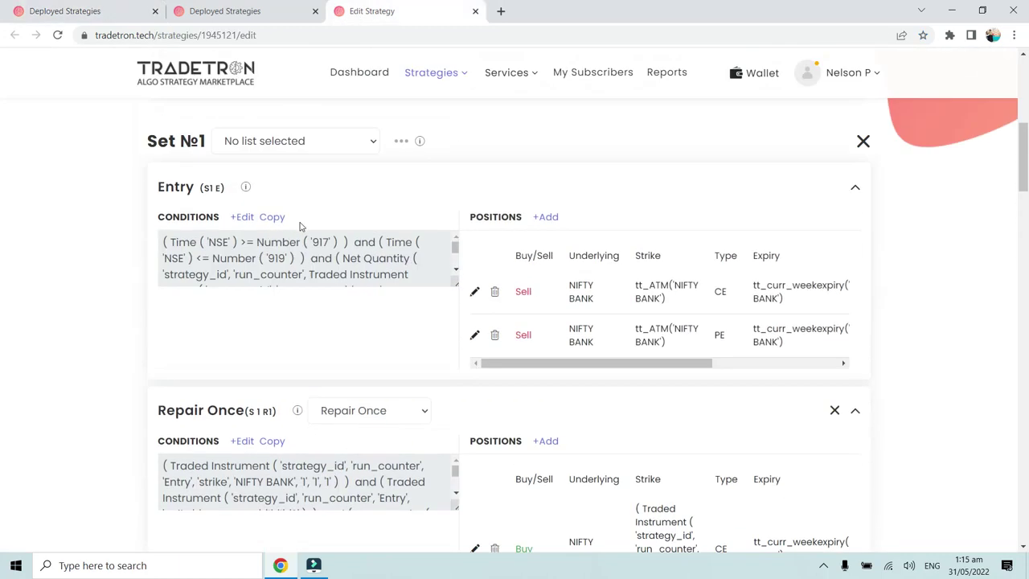
scroll(297, 227, down, 3)
click(241, 283)
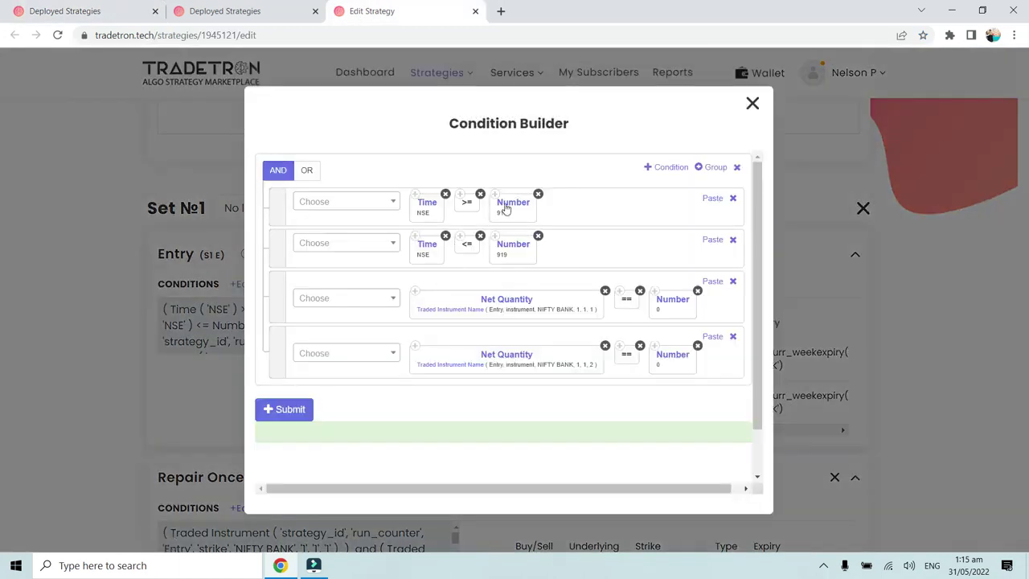
Check the time values and first-leg Net Quantity in the 09:17:00 AM log record that lists the entry conditions
click(122, 13)
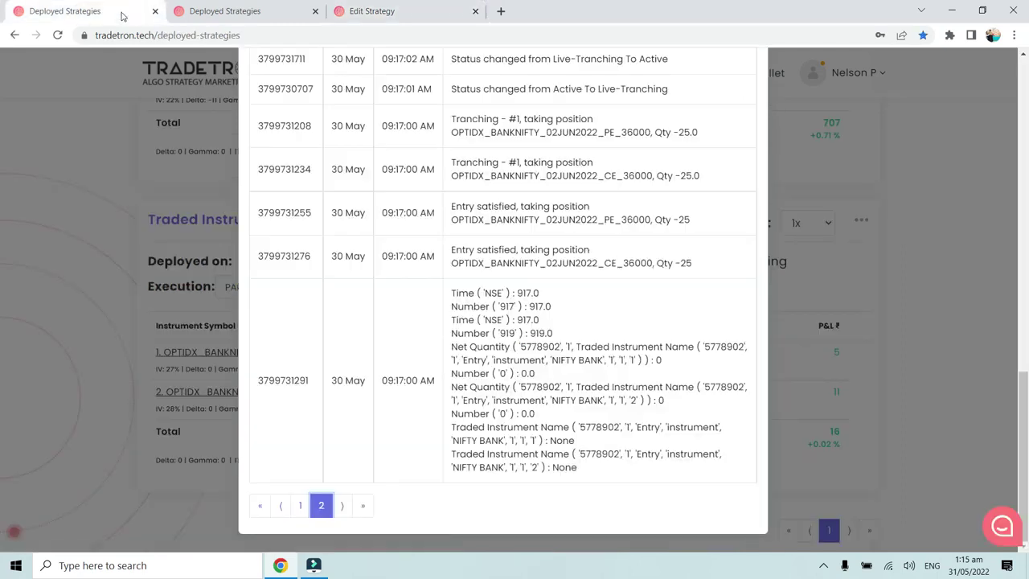
drag(452, 295, 562, 338)
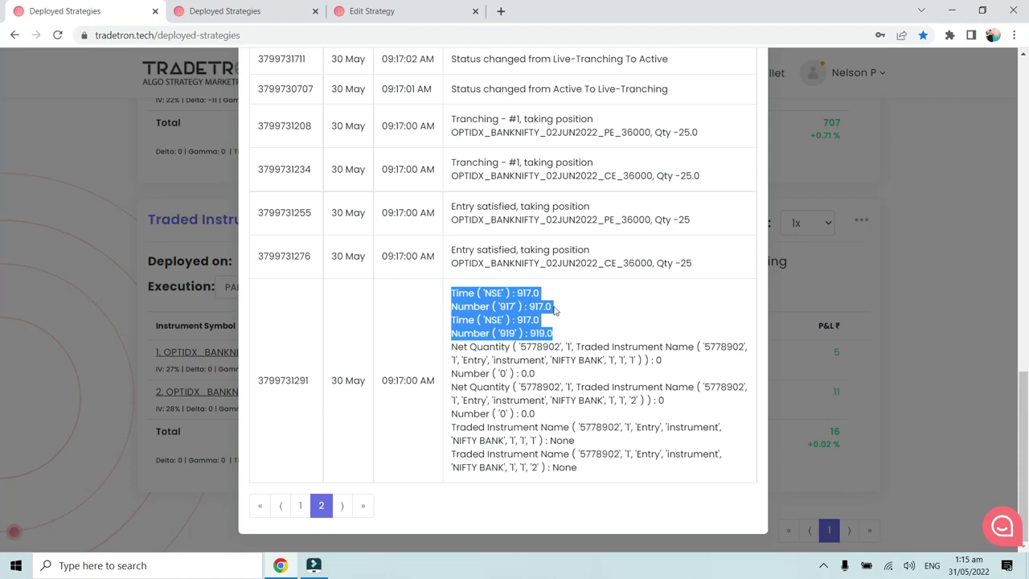
click(553, 308)
double_click(538, 320)
click(517, 319)
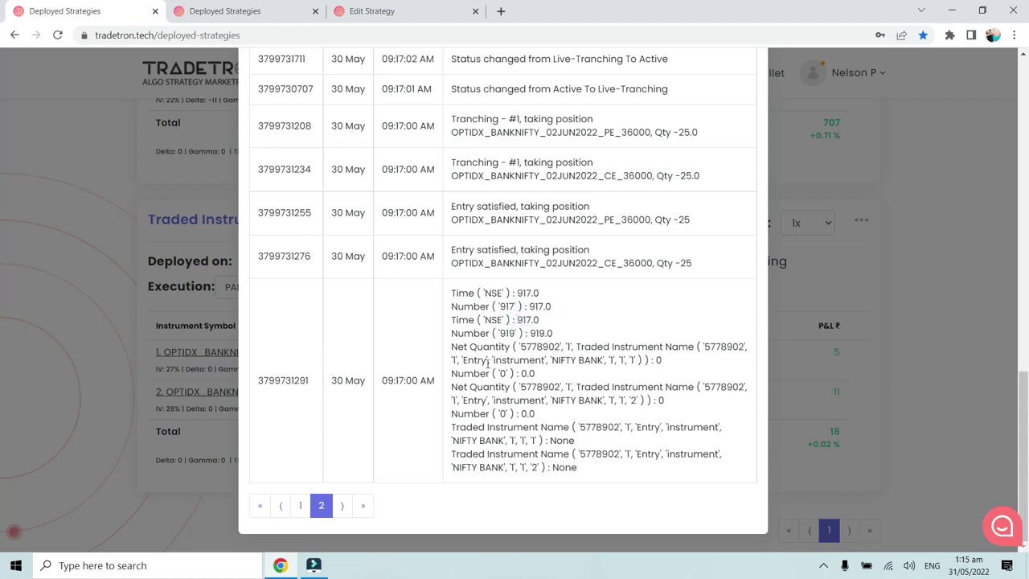
click(457, 346)
drag(554, 360, 662, 360)
Compare the second-leg Net Quantity in the 09:17:00 AM log record with the Set 1 entry conditions
click(366, 11)
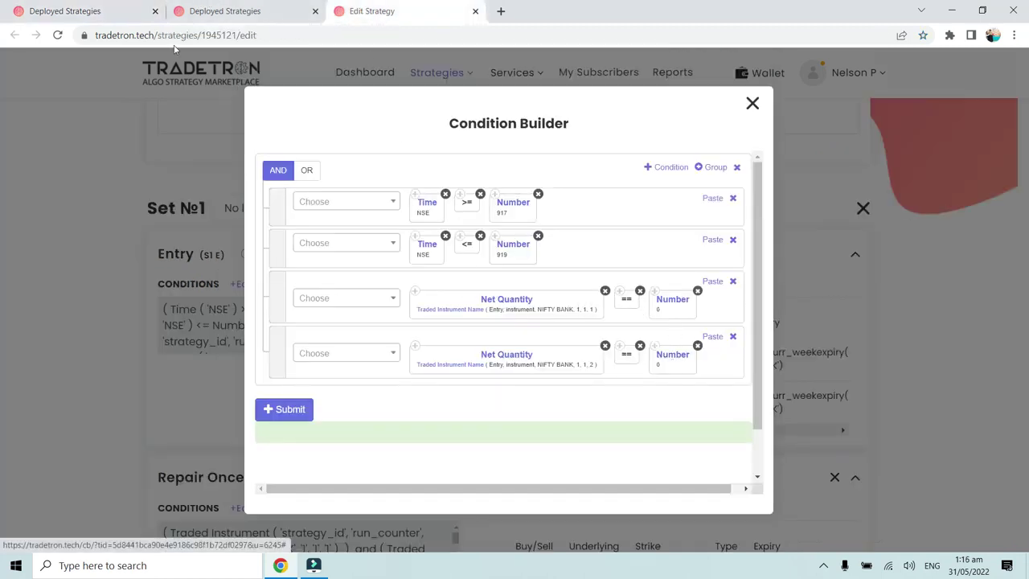
click(121, 11)
drag(602, 401, 667, 401)
click(669, 404)
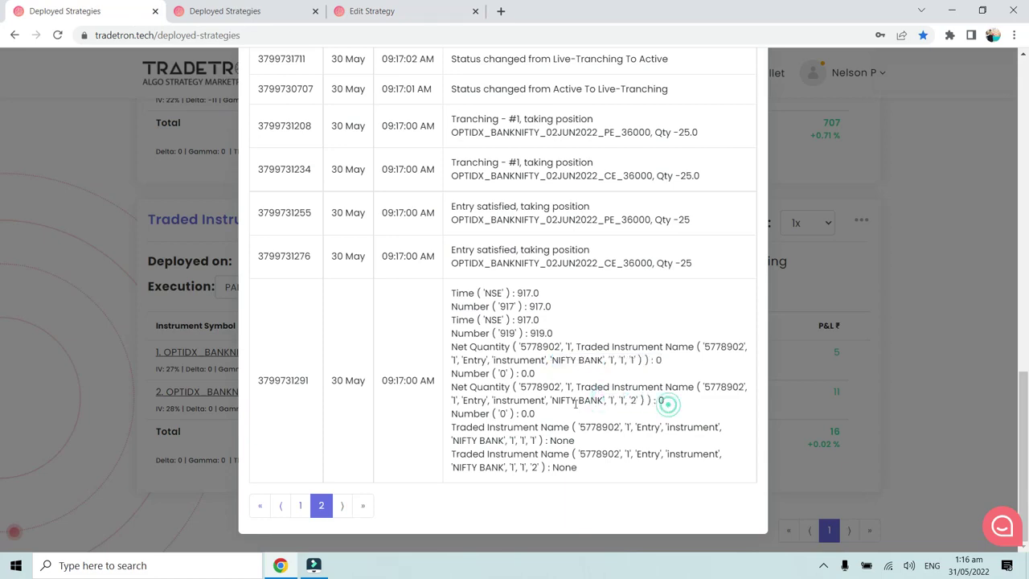
click(375, 11)
click(144, 8)
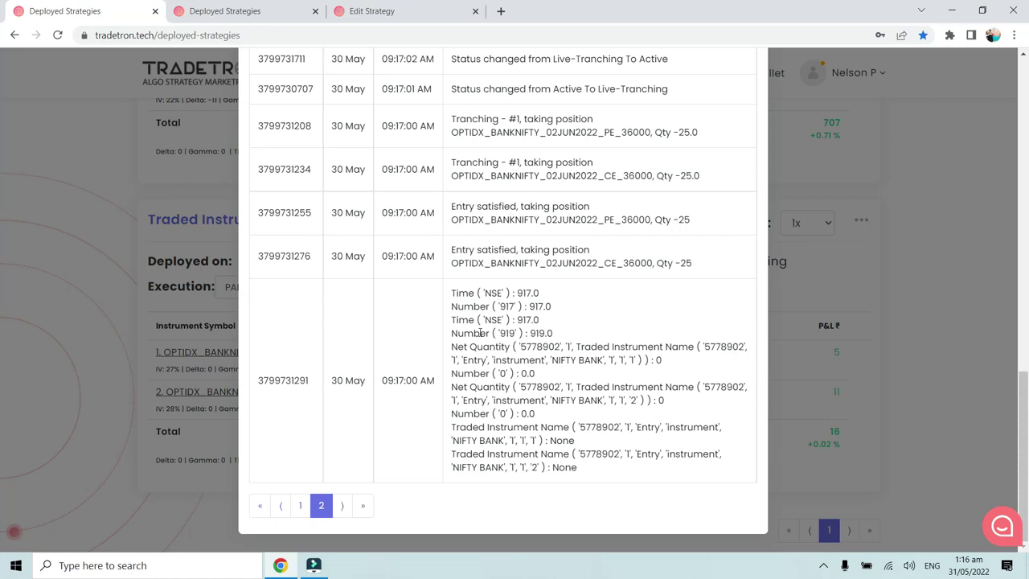
Find the 09:17:15 AM conditions record in the notification log and examine its traded-instrument strike, quantity and P&L values
scroll(482, 354, up, 3)
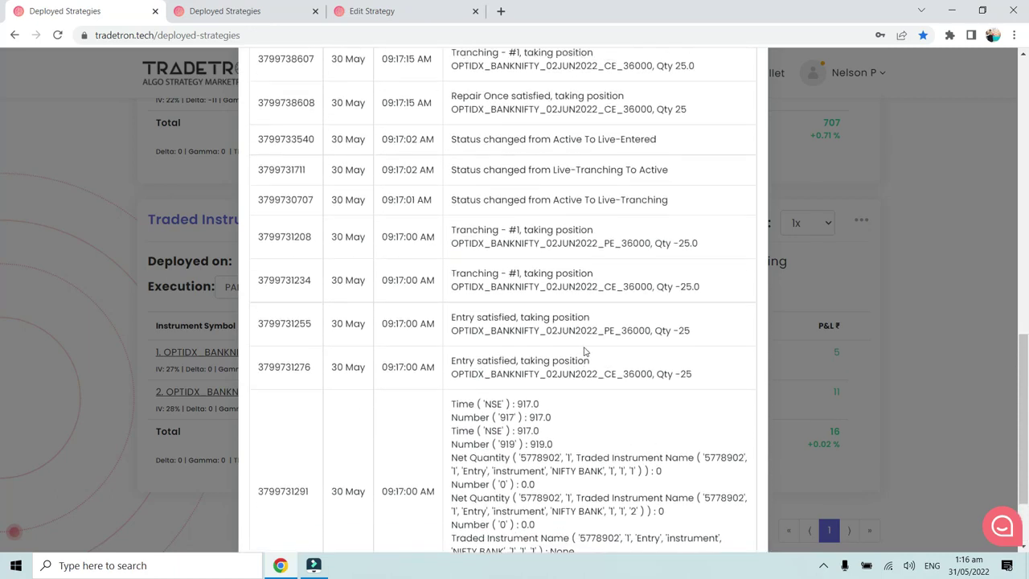
scroll(591, 456, up, 5)
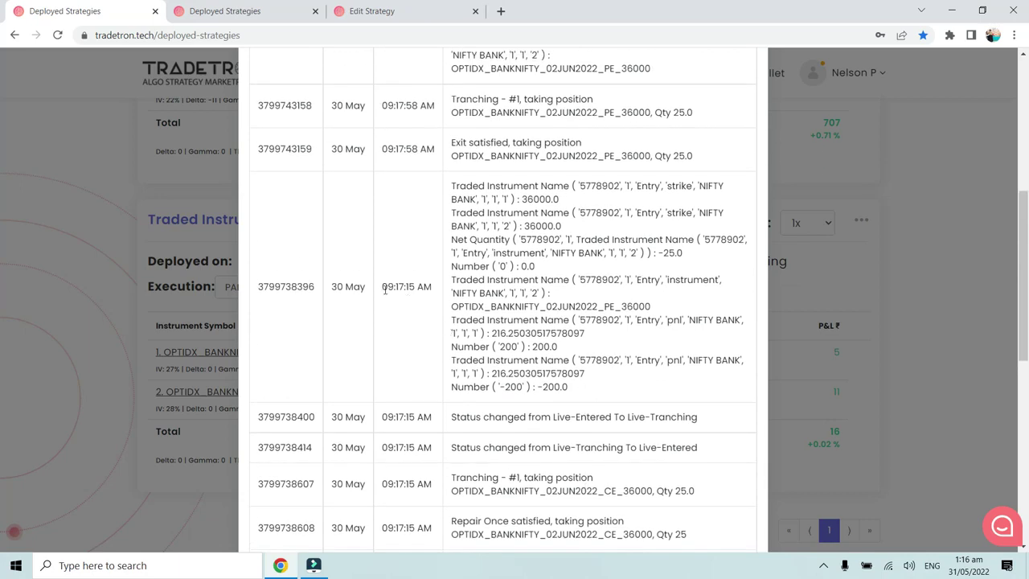
drag(379, 287, 433, 285)
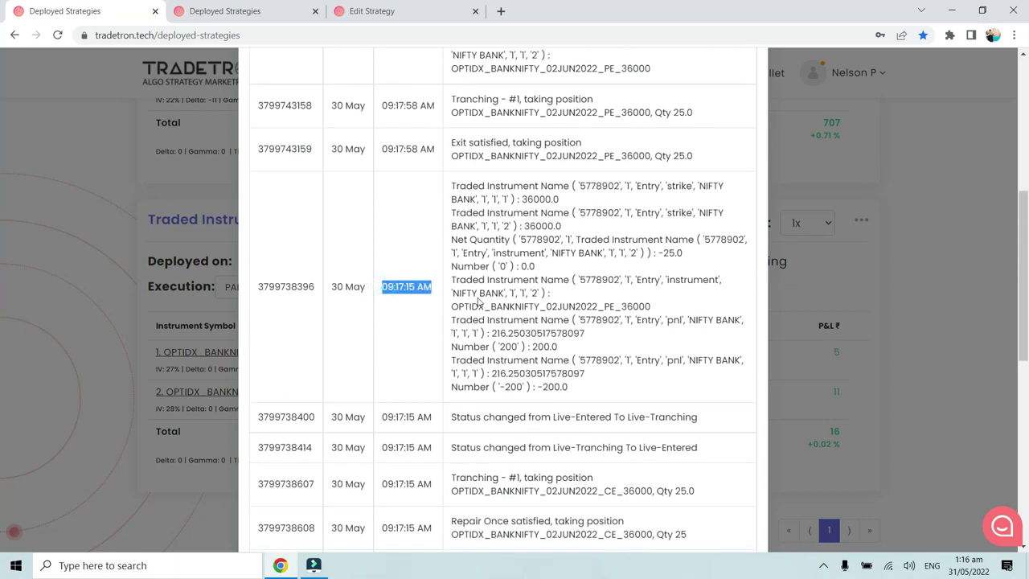
scroll(529, 308, down, 1)
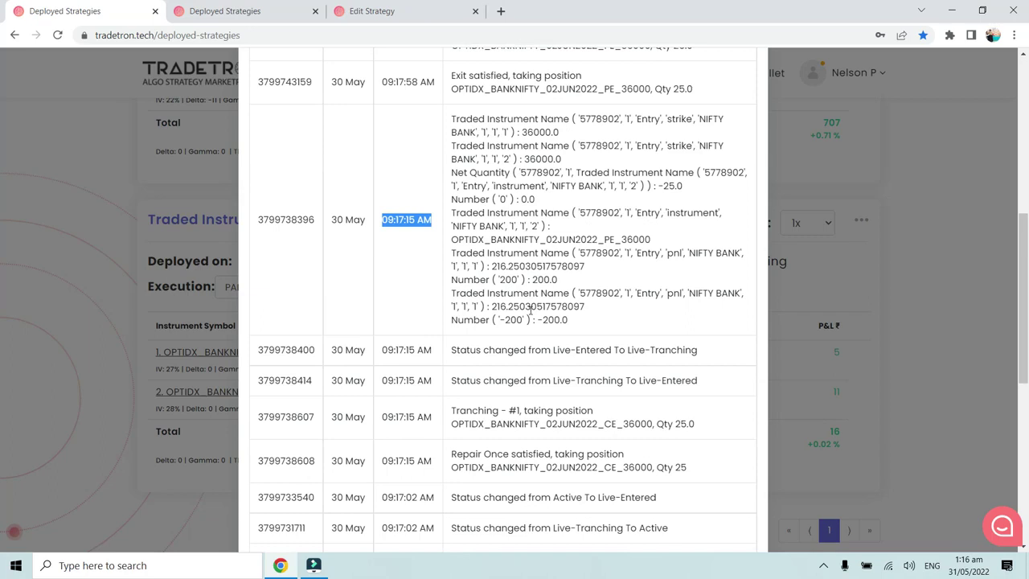
scroll(530, 311, down, 1)
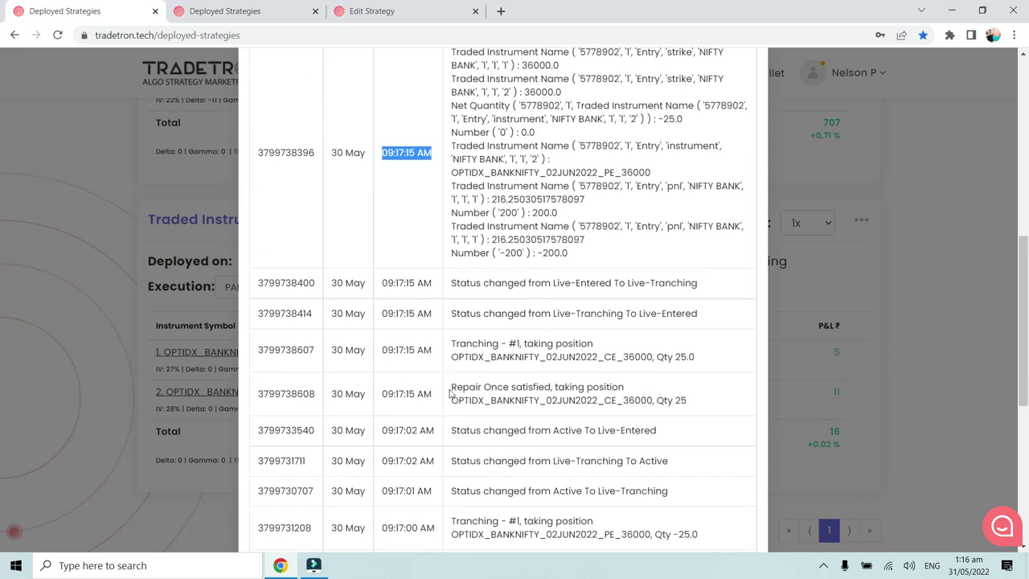
Check the time and position details of the Repair Once record in the notification log
click(402, 393)
drag(380, 394, 442, 394)
click(505, 386)
drag(688, 400, 461, 387)
click(454, 387)
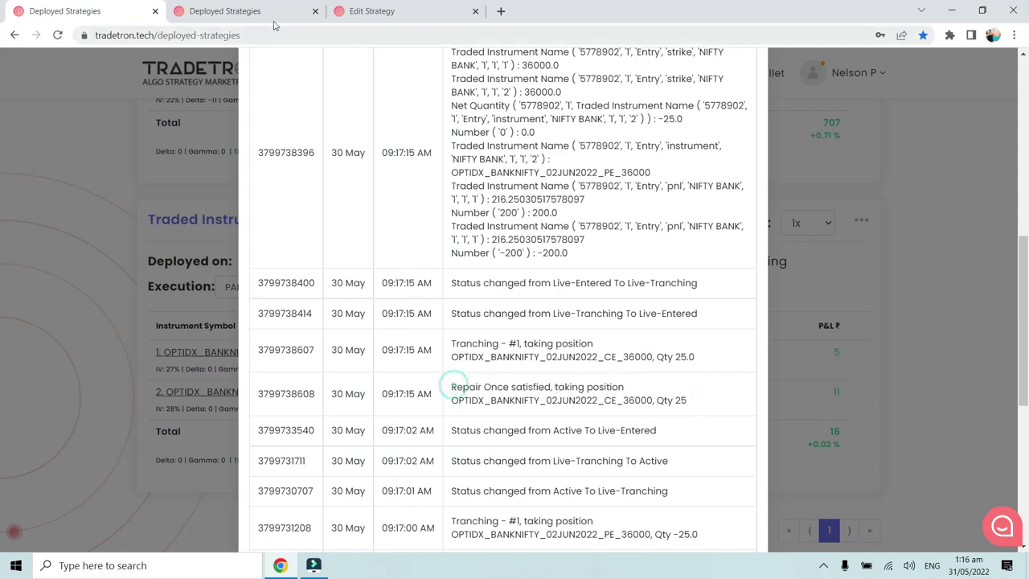
Open the positions of OPTIDX_BANKNIFTY_02JUN2022_CE_36000 in the other deployed strategies page and compare the first Entry price with the Repair Once price
click(225, 10)
scroll(317, 331, up, 15)
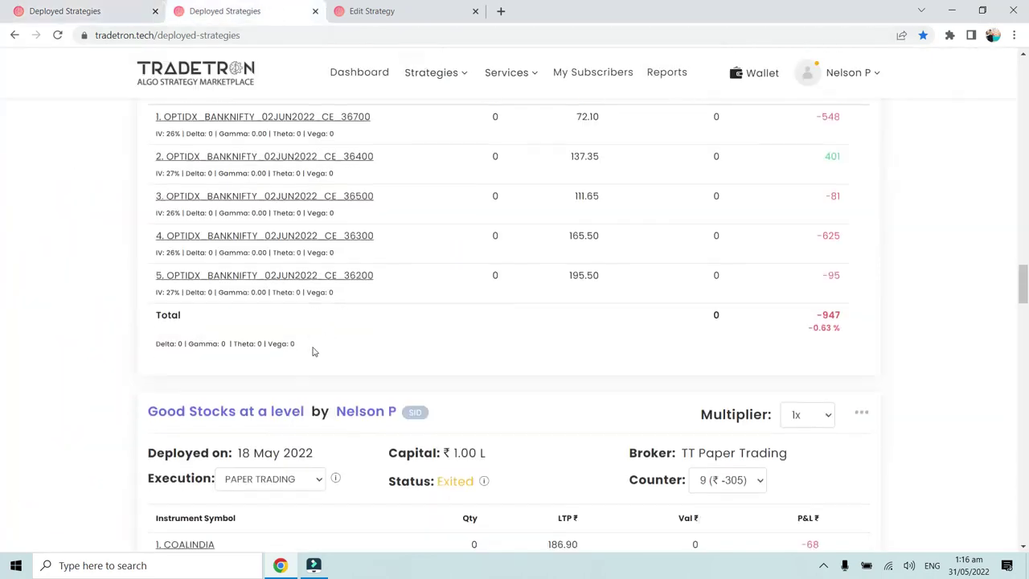
scroll(317, 345, down, 15)
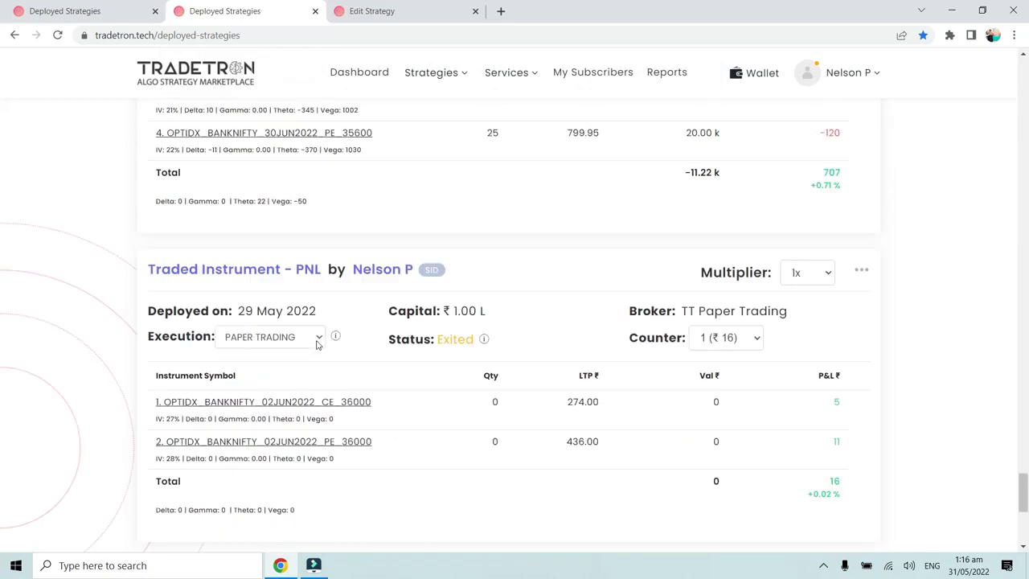
click(303, 202)
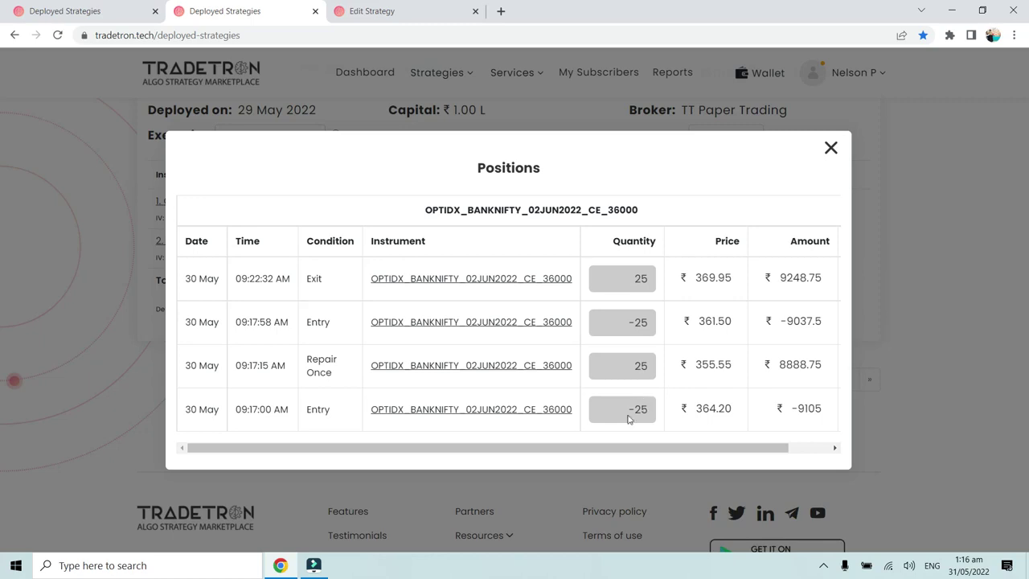
double_click(696, 409)
click(723, 407)
double_click(713, 365)
click(734, 367)
Revisit the 09:17:15 AM log record, then open the S 1 R1 repair conditions and examine their nested P&L group
click(128, 6)
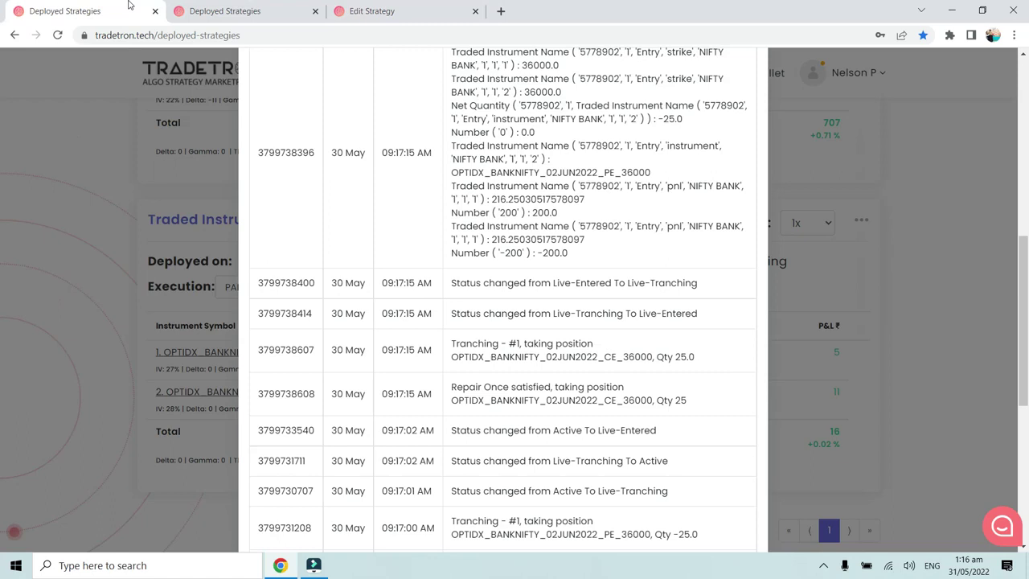
scroll(493, 150, up, 2)
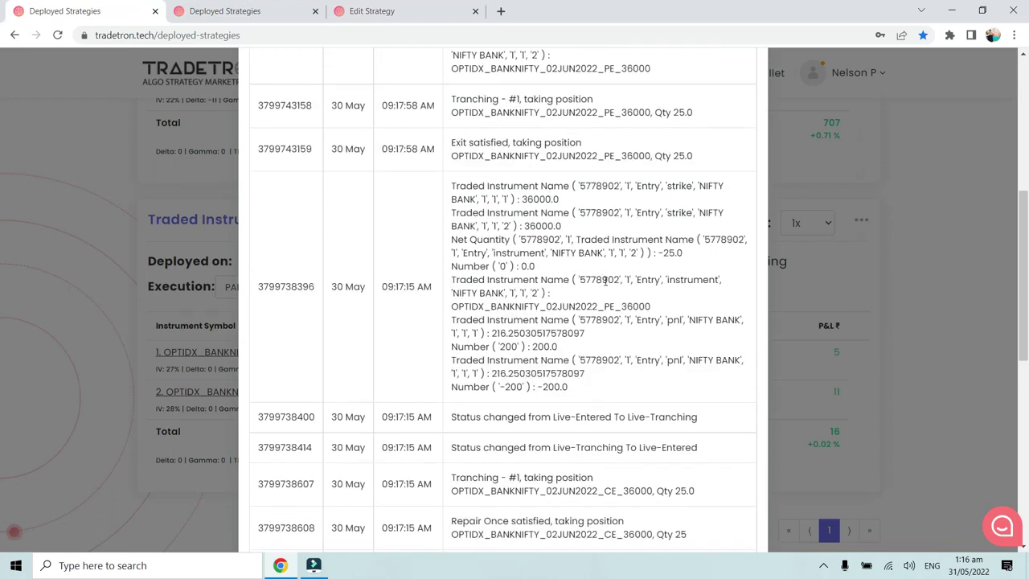
click(384, 12)
click(750, 102)
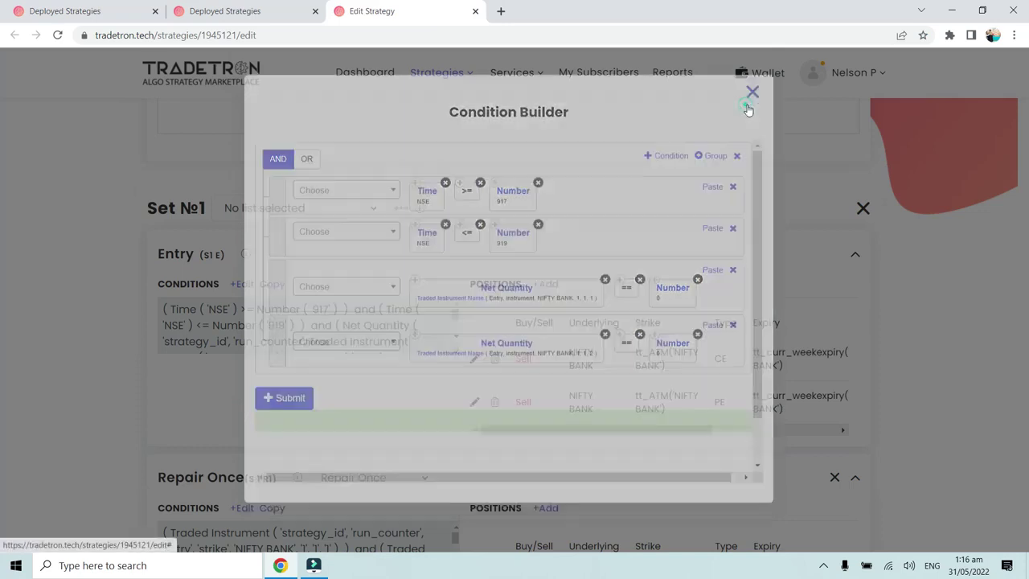
scroll(354, 404, down, 3)
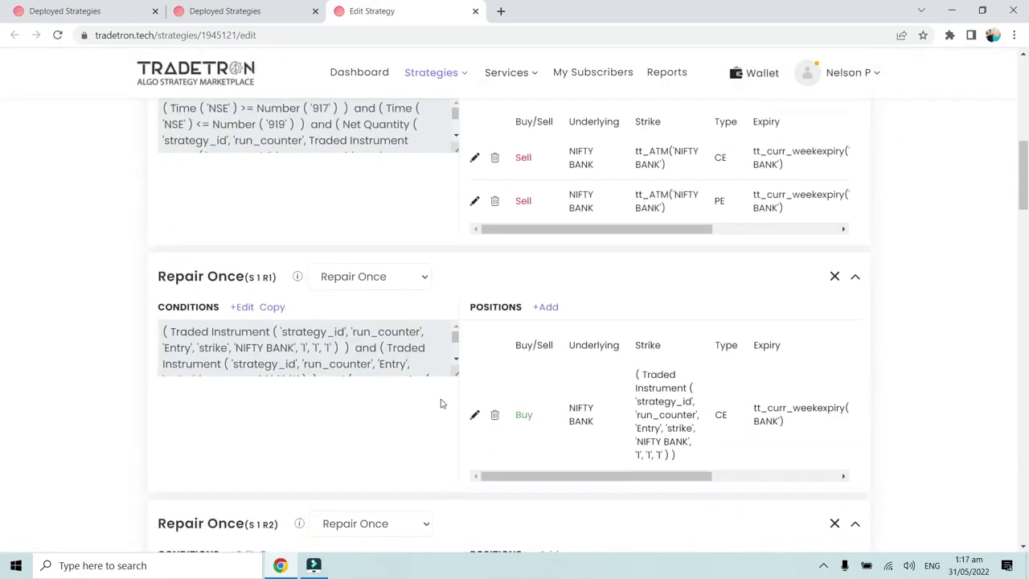
click(242, 306)
scroll(482, 369, down, 1)
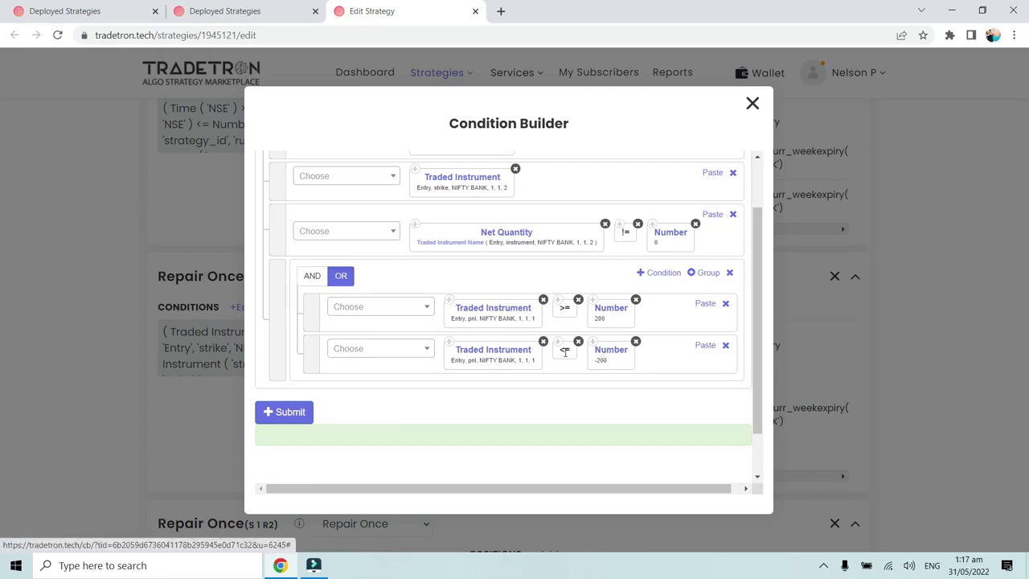
Check the first-leg traded-instrument P&L in the 09:17:15 AM log record against the repair limit of 200
click(81, 13)
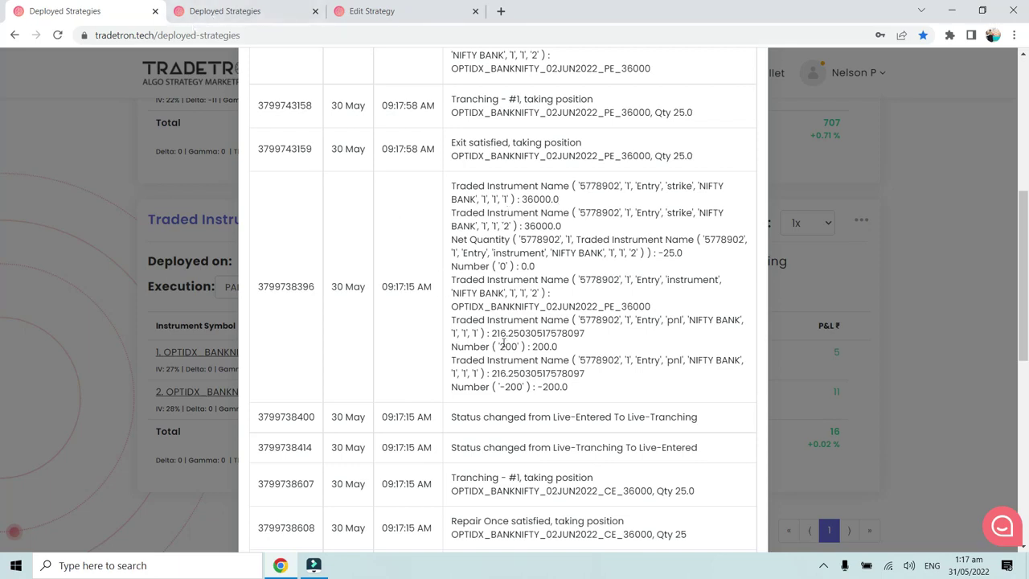
drag(587, 336, 625, 336)
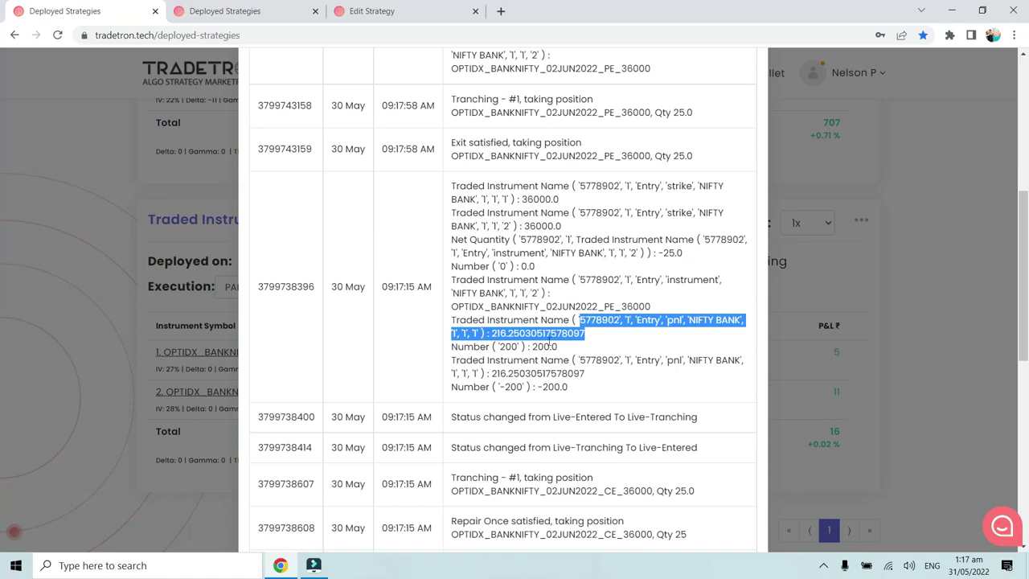
click(521, 344)
drag(491, 334, 582, 334)
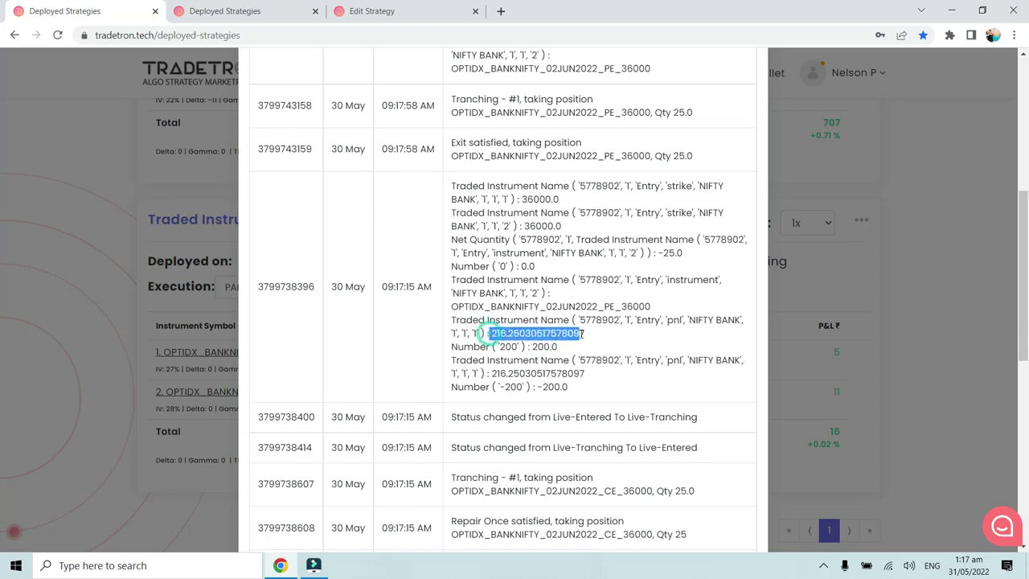
Compare the full set of S 1 R1 repair conditions with the values in the 09:17:15 AM log record
click(390, 13)
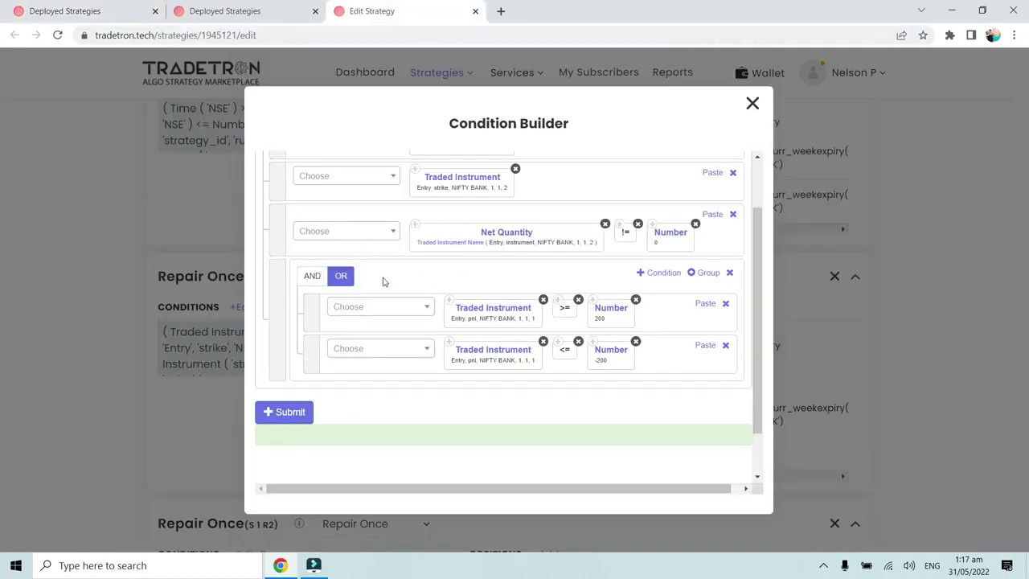
scroll(410, 277, up, 1)
scroll(410, 283, up, 3)
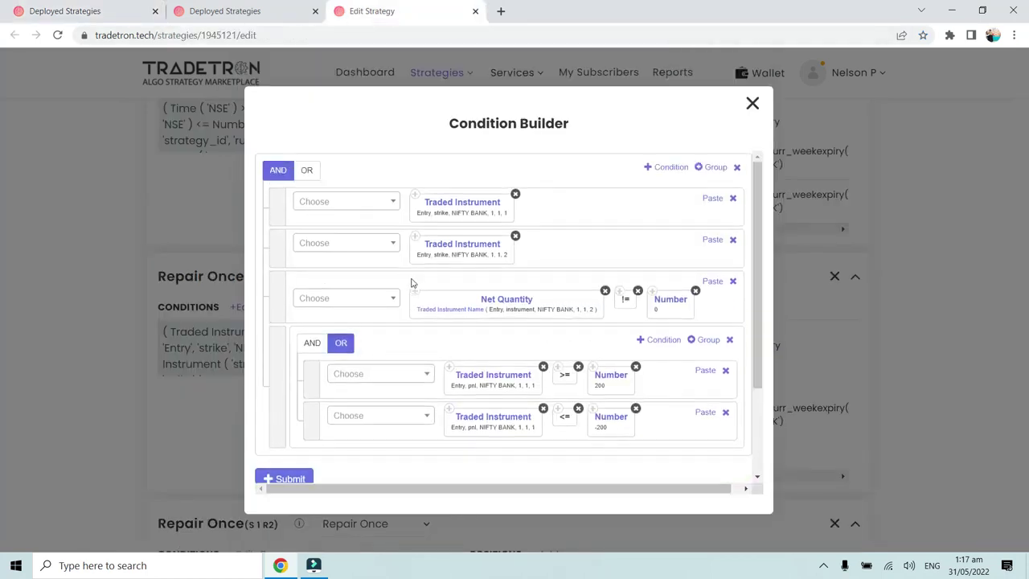
click(87, 18)
click(512, 334)
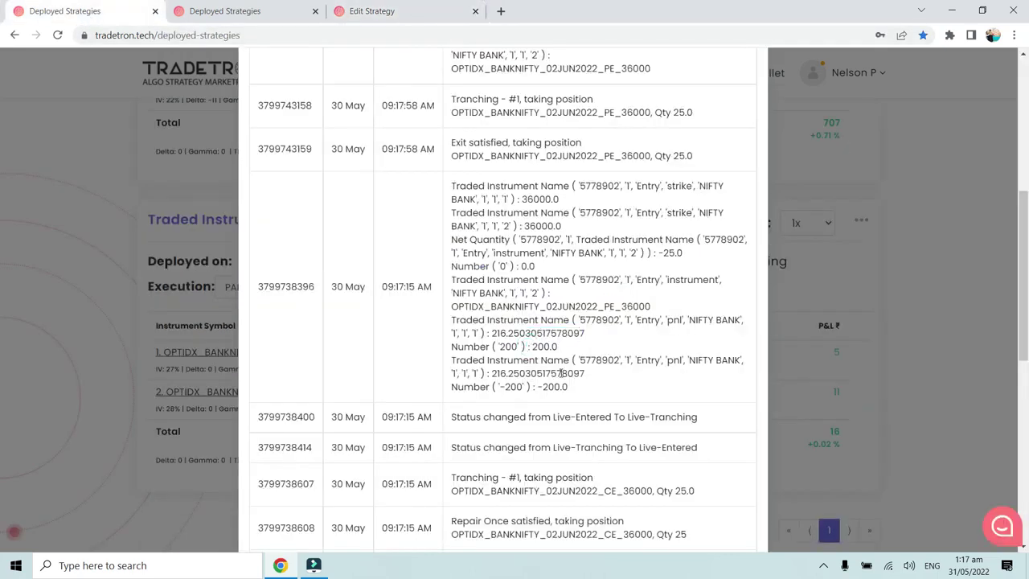
Review the 09:17:58 AM exit and entry-condition records on page 2 of the notification log and close the log
scroll(561, 374, down, 1)
scroll(559, 428, up, 6)
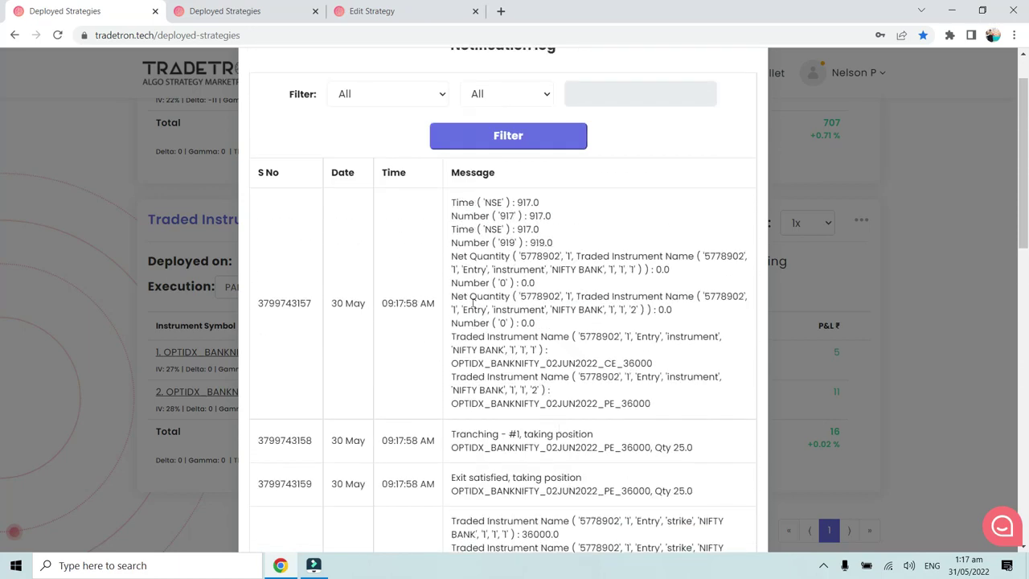
scroll(474, 302, up, 1)
click(747, 84)
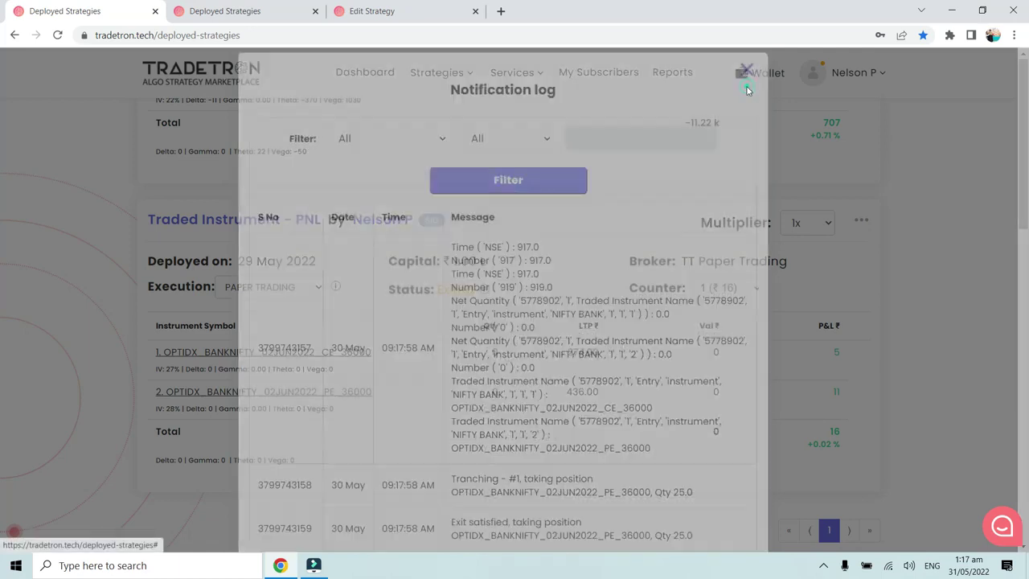
Reopen the Traded Instrument - PNL deployment's notification log and examine both legs' P&L values in the 09:17:58 AM condition record
click(861, 221)
click(809, 345)
scroll(520, 383, down, 15)
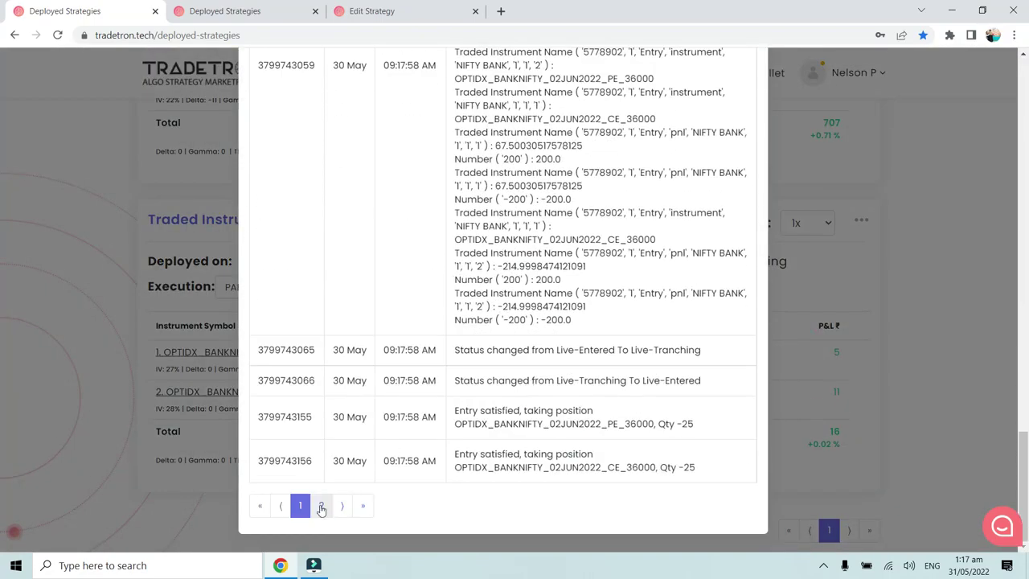
scroll(485, 399, up, 3)
scroll(486, 400, up, 3)
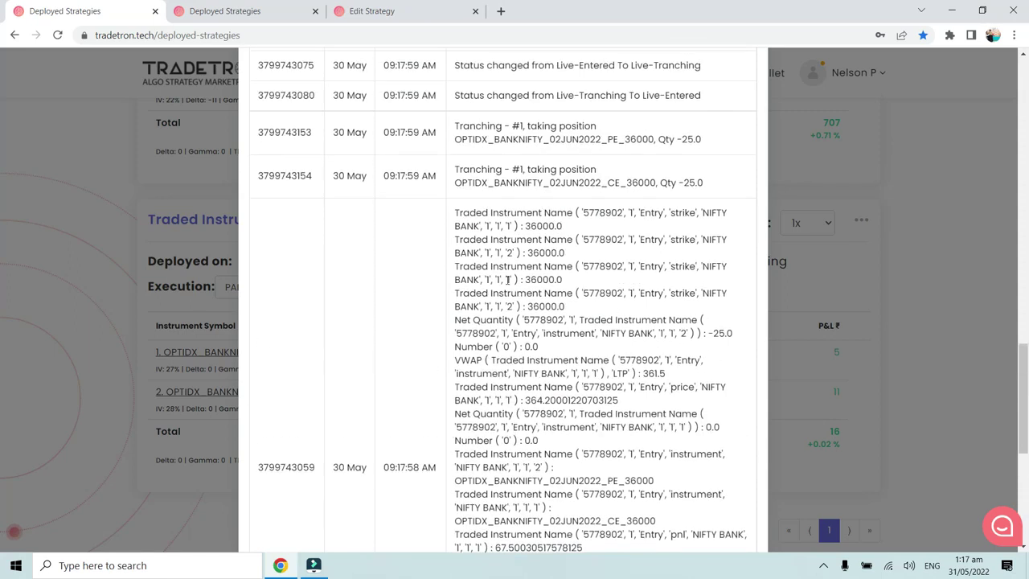
scroll(507, 279, down, 2)
scroll(507, 279, down, 1)
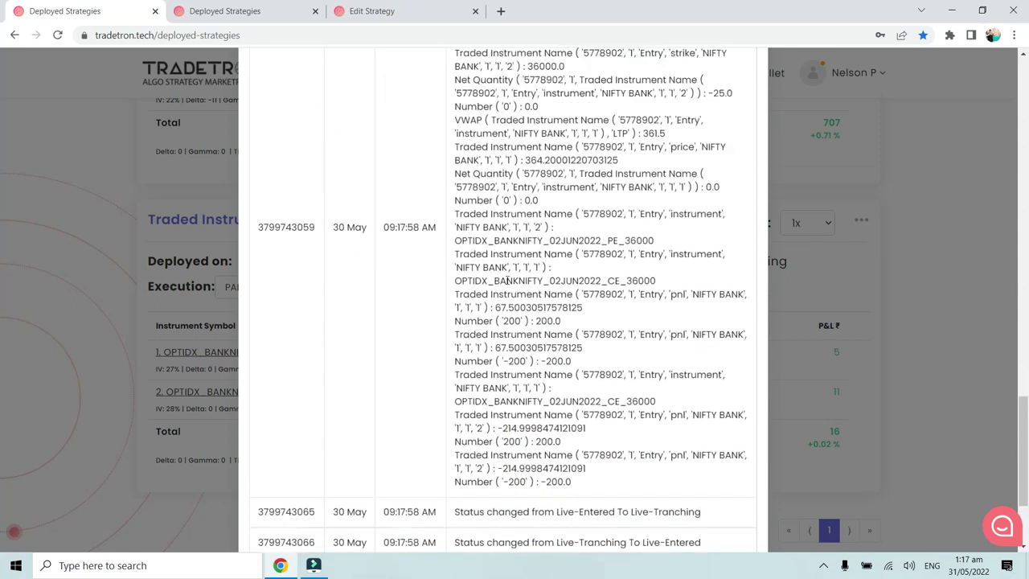
scroll(508, 279, down, 1)
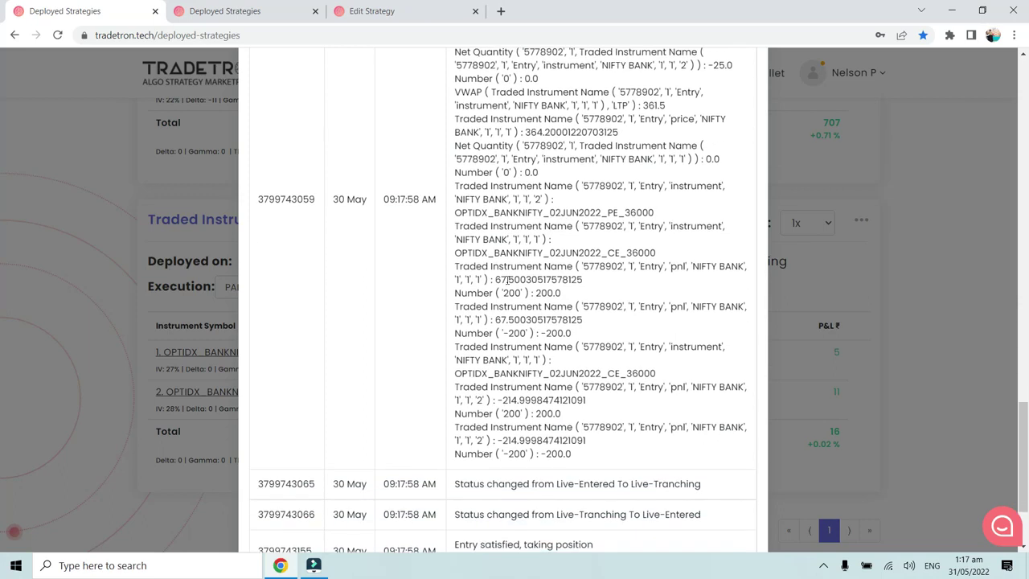
scroll(507, 279, down, 1)
scroll(507, 279, up, 1)
Close the S 1 R1 conditions in the strategy editor and open the deployment's position history for OPTIDX_BANKNIFTY_02JUN2022_PE_36000
click(381, 16)
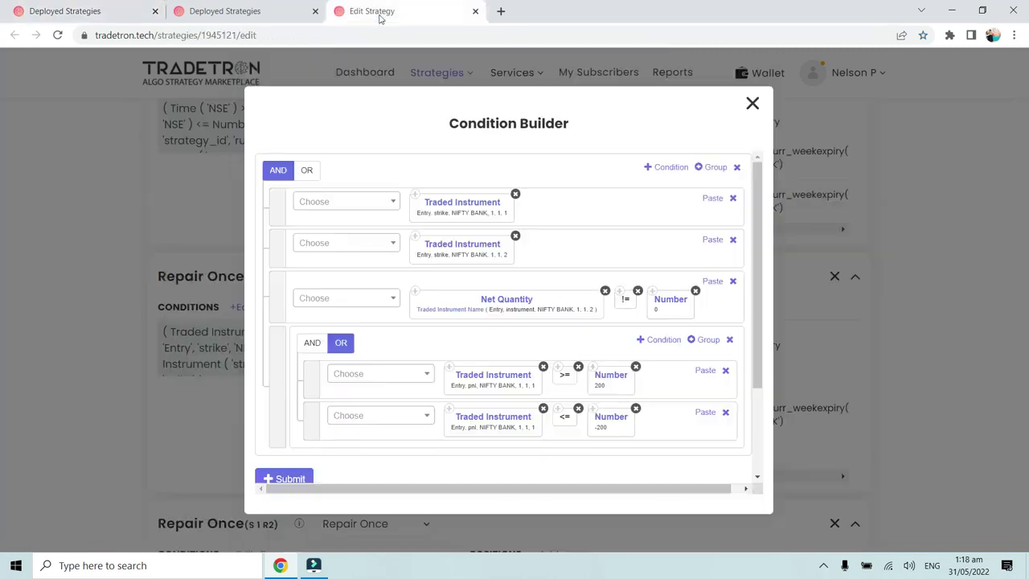
click(749, 104)
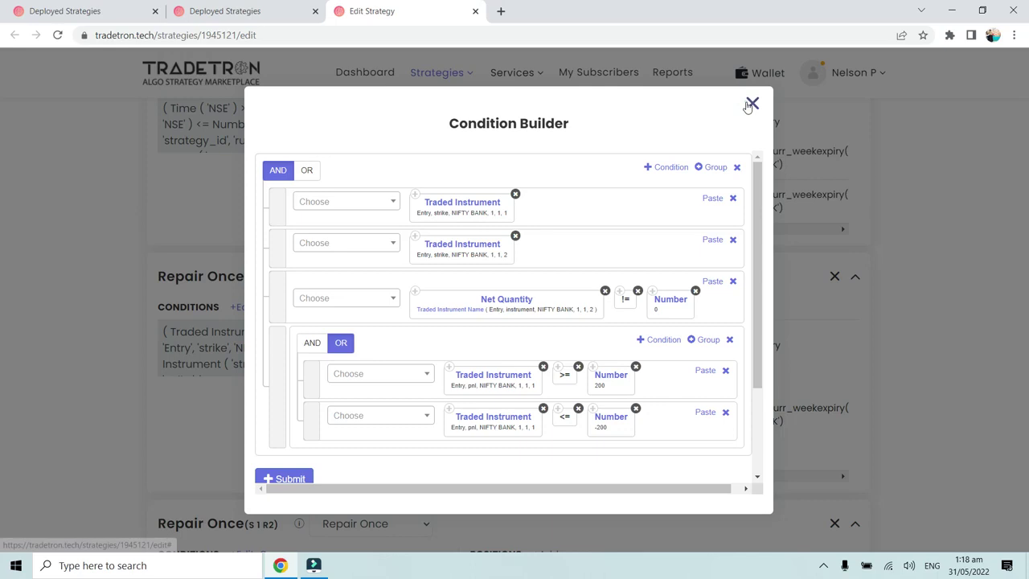
scroll(251, 343, down, 3)
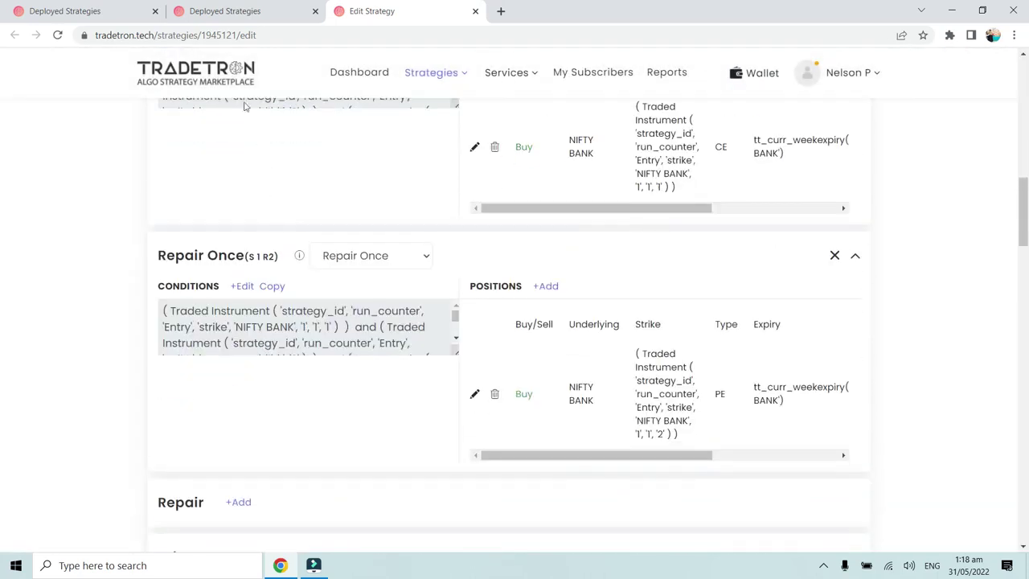
click(243, 12)
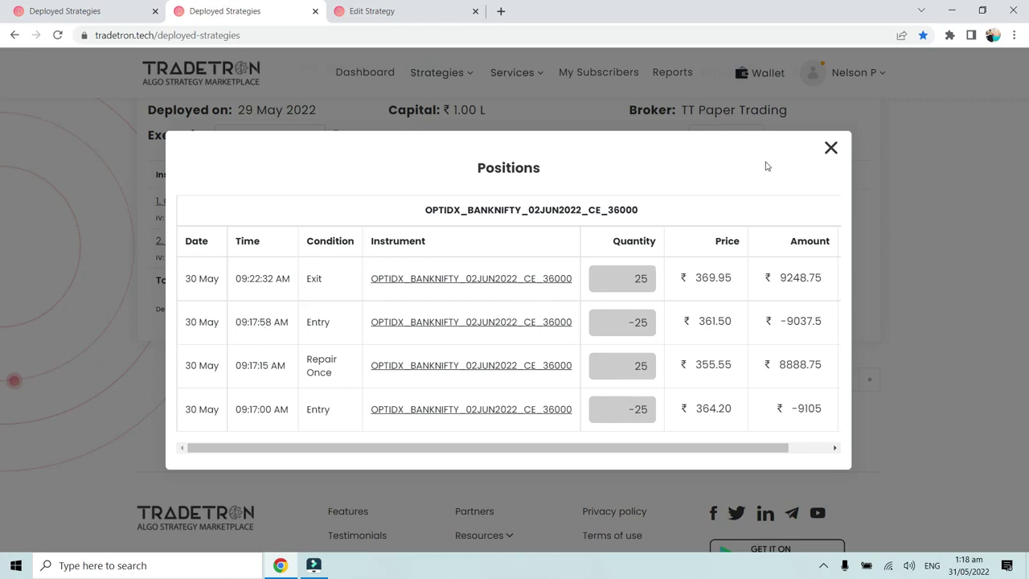
click(830, 148)
click(314, 243)
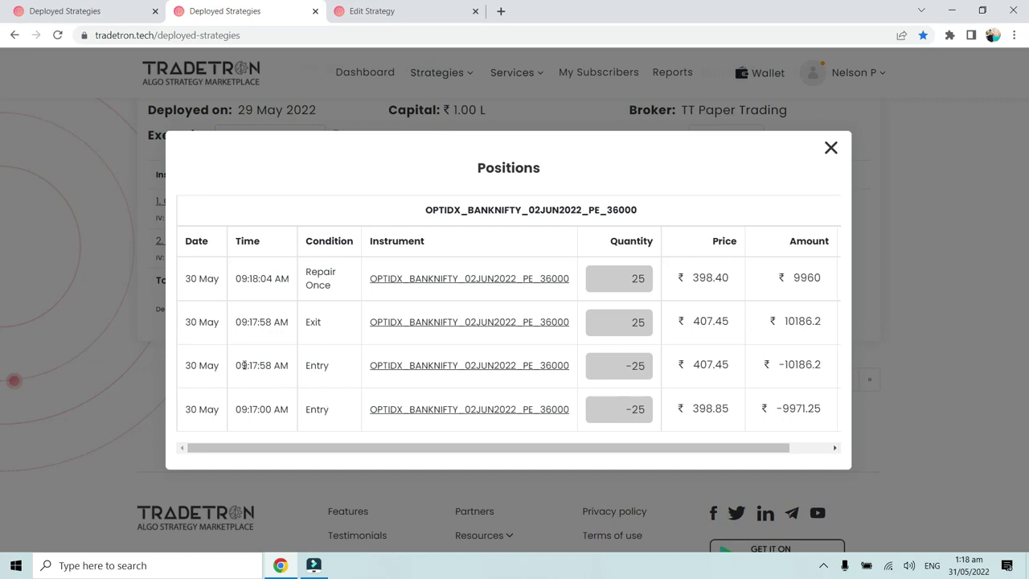
Compare the 09:17:58 AM exit and entry rows in the PE 36000 position history
drag(238, 322, 351, 324)
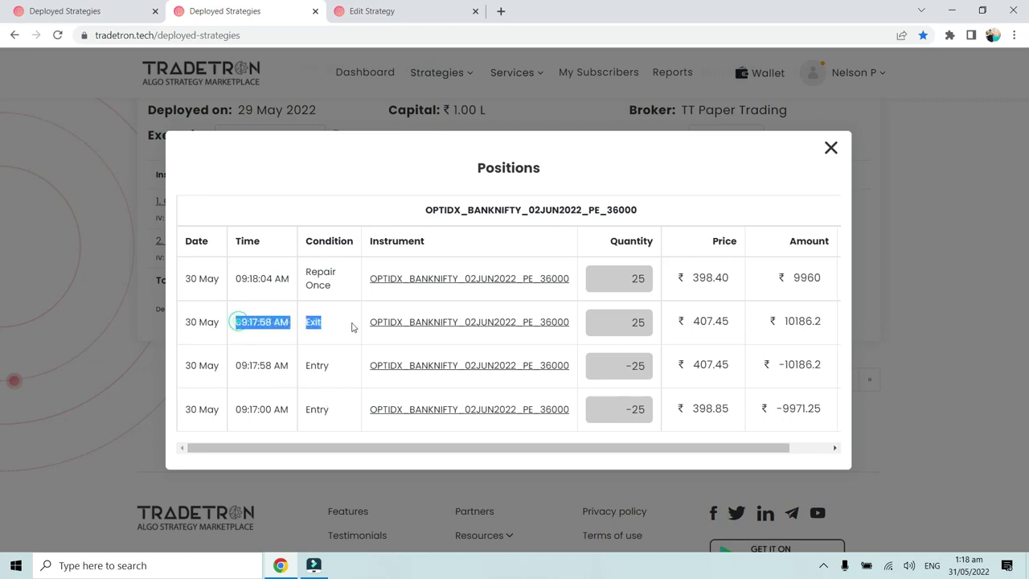
click(352, 324)
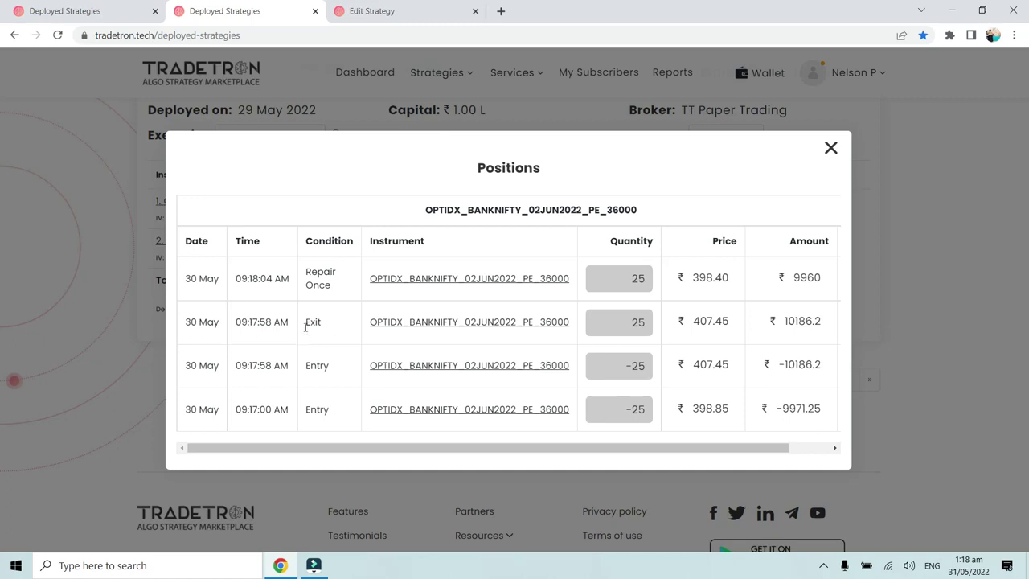
drag(237, 324, 340, 324)
double_click(338, 322)
drag(337, 365, 283, 366)
click(311, 366)
drag(230, 325, 338, 335)
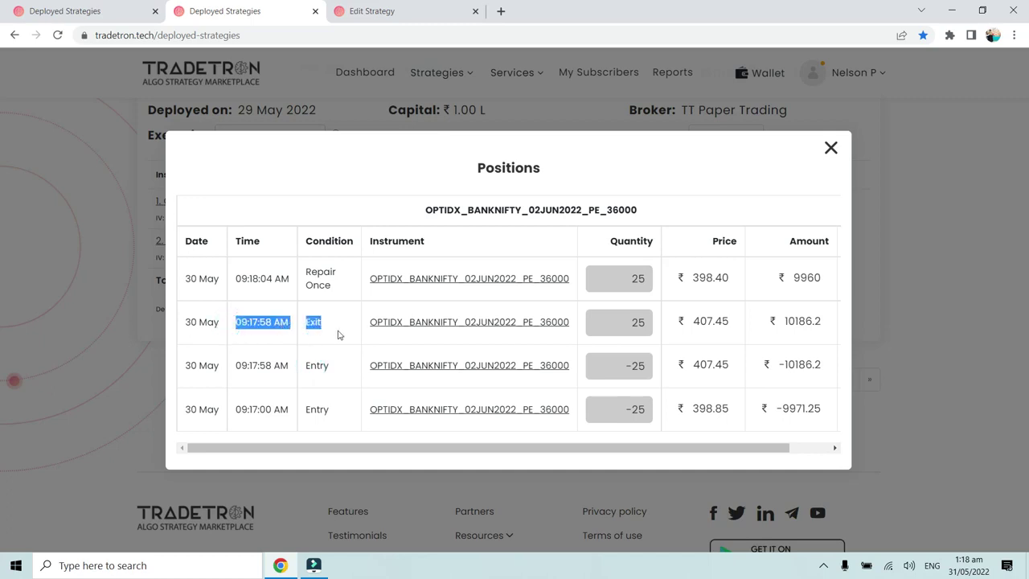
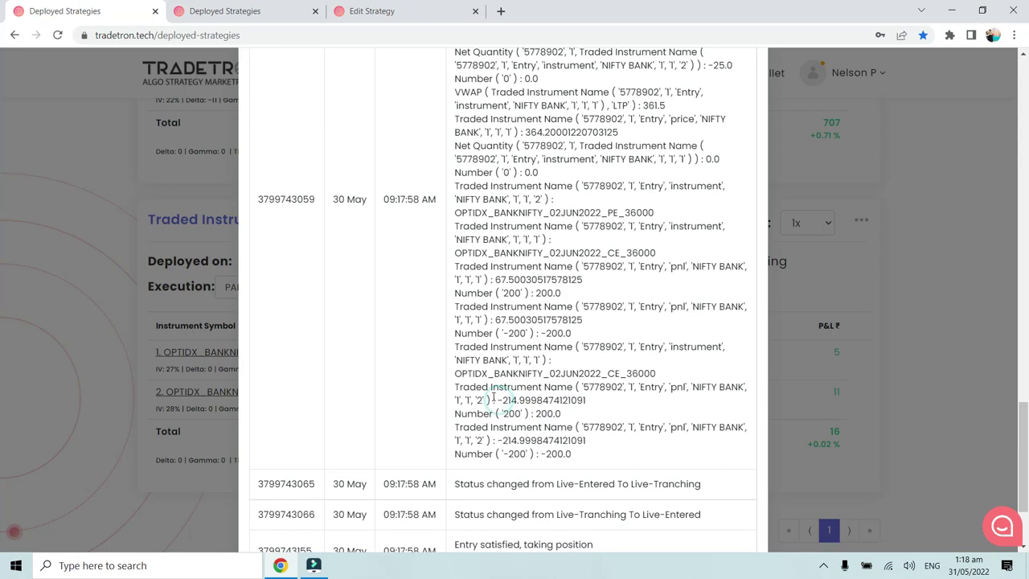
Check the second leg's traded-instrument P&L in the 09:17:58 AM notification log record
click(255, 8)
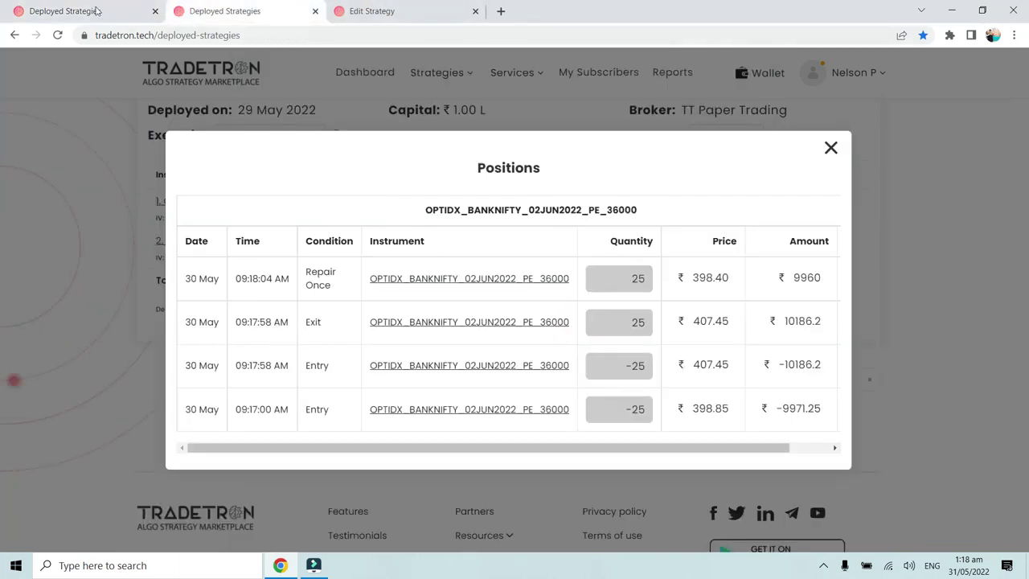
key(ctrl+shift+Tab)
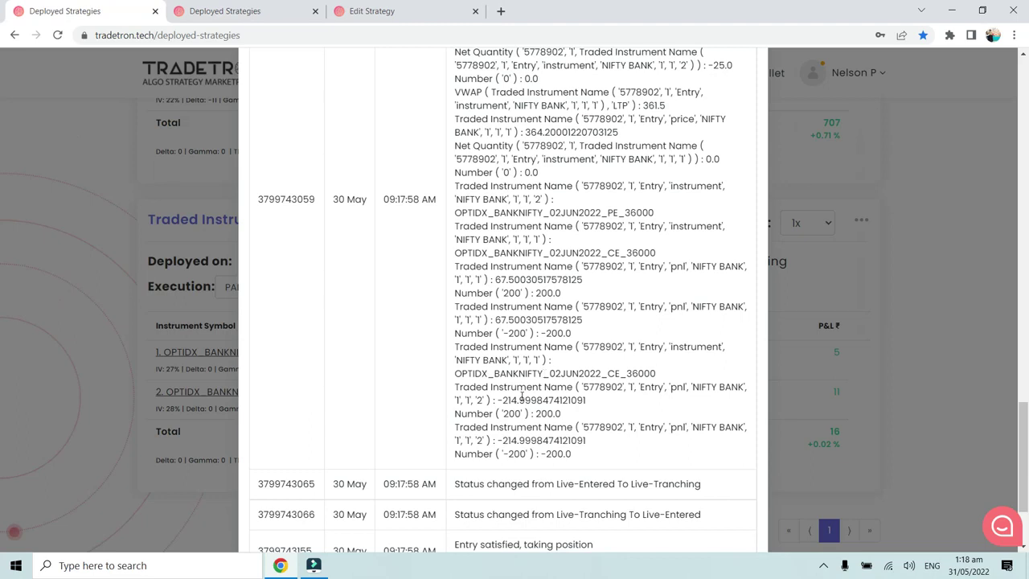
drag(496, 399, 587, 400)
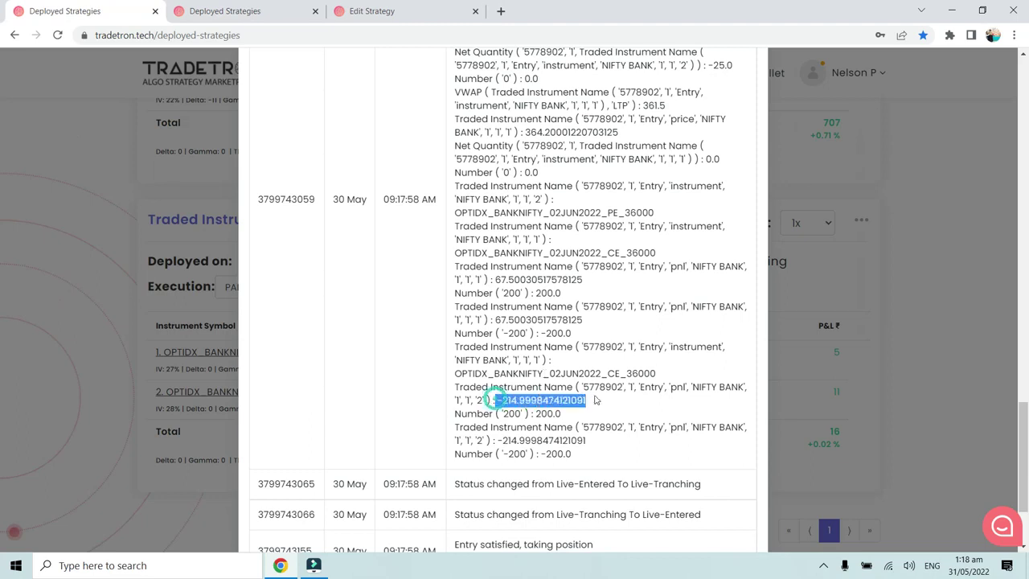
Compare the PE 36000 position's 09:17:00 AM entry price with its 09:17:58 AM exit price
click(273, 13)
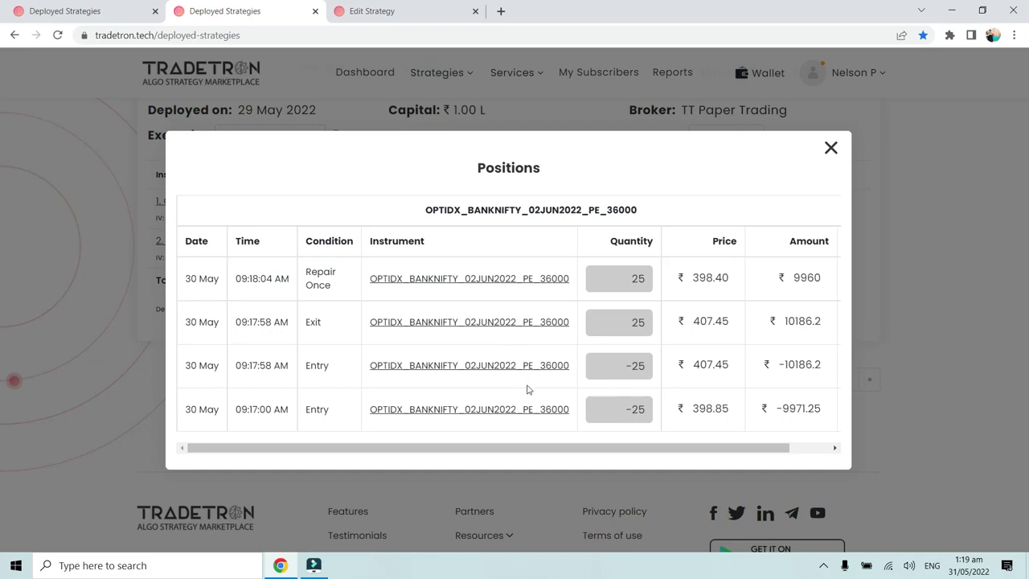
drag(692, 409, 734, 411)
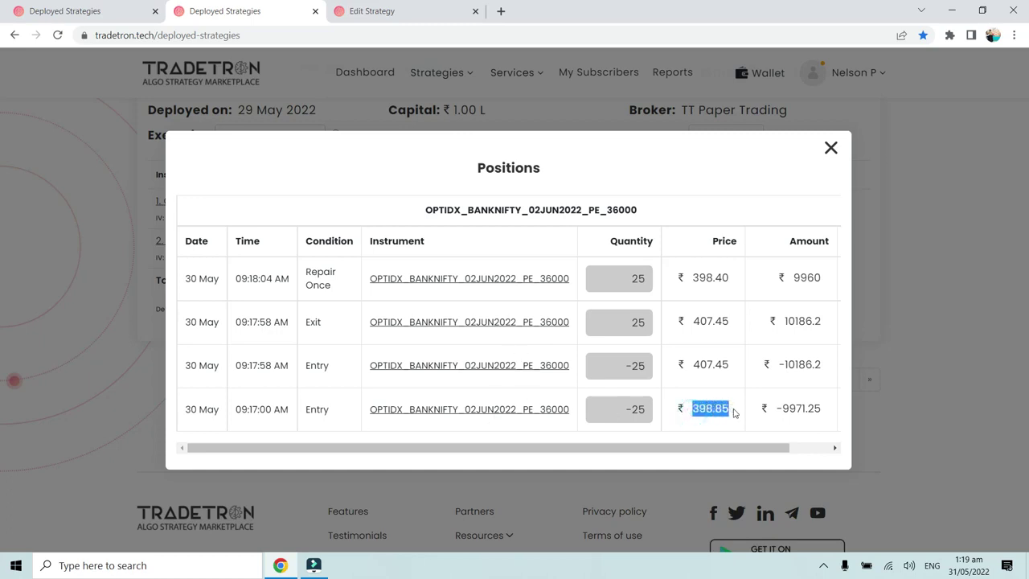
click(734, 412)
drag(689, 320, 722, 321)
click(682, 408)
drag(685, 408, 724, 408)
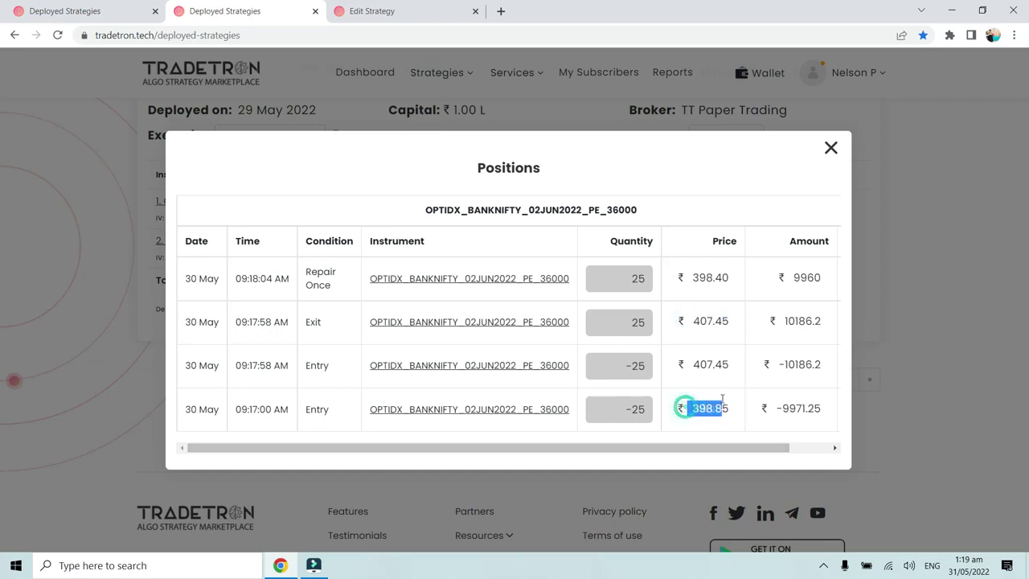
drag(689, 321, 733, 324)
click(734, 324)
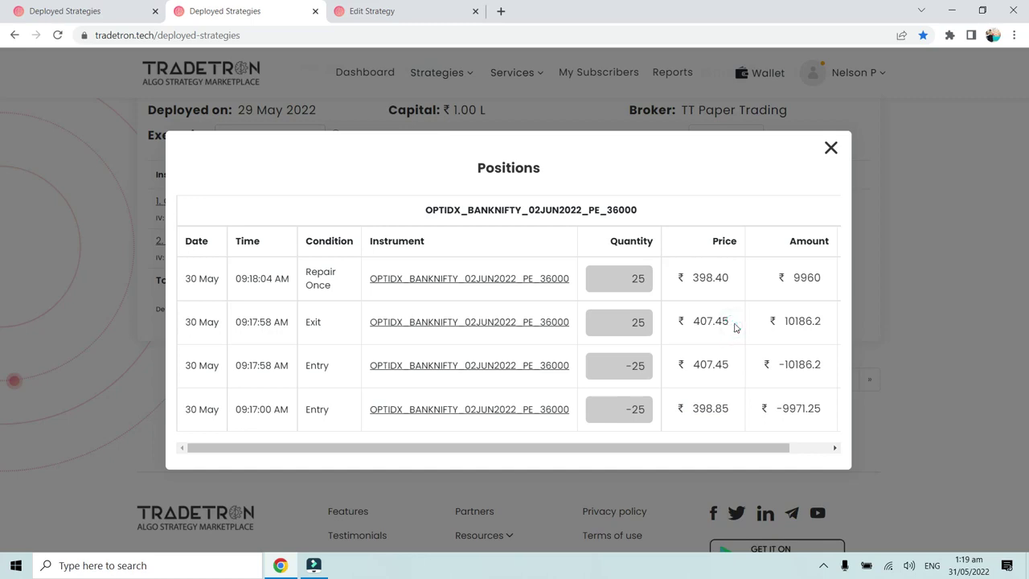
Open the Set 1 exit conditions in the strategy editor and examine the group testing the second leg's P&L
click(378, 12)
scroll(273, 332, down, 2)
scroll(265, 384, down, 3)
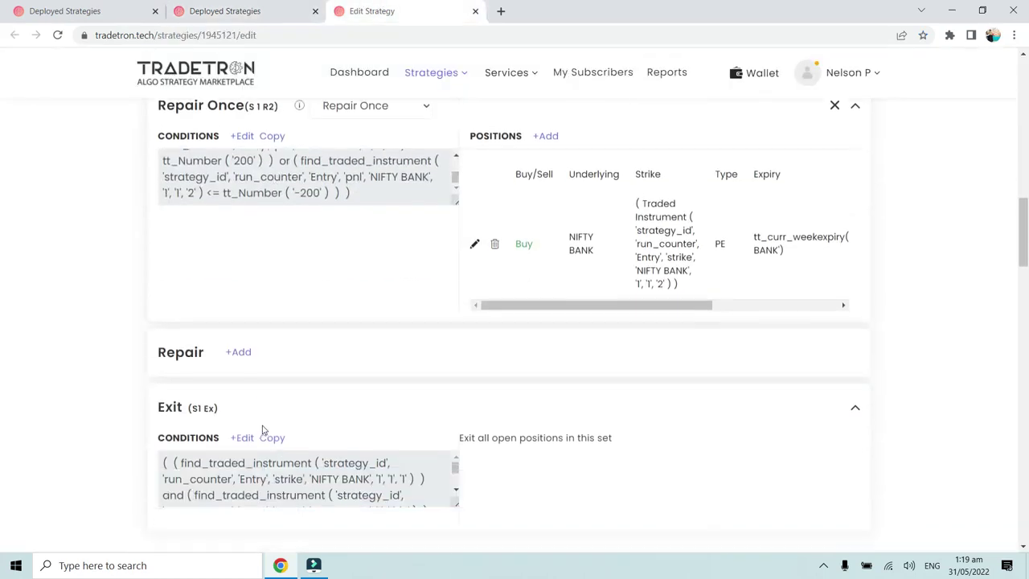
click(242, 387)
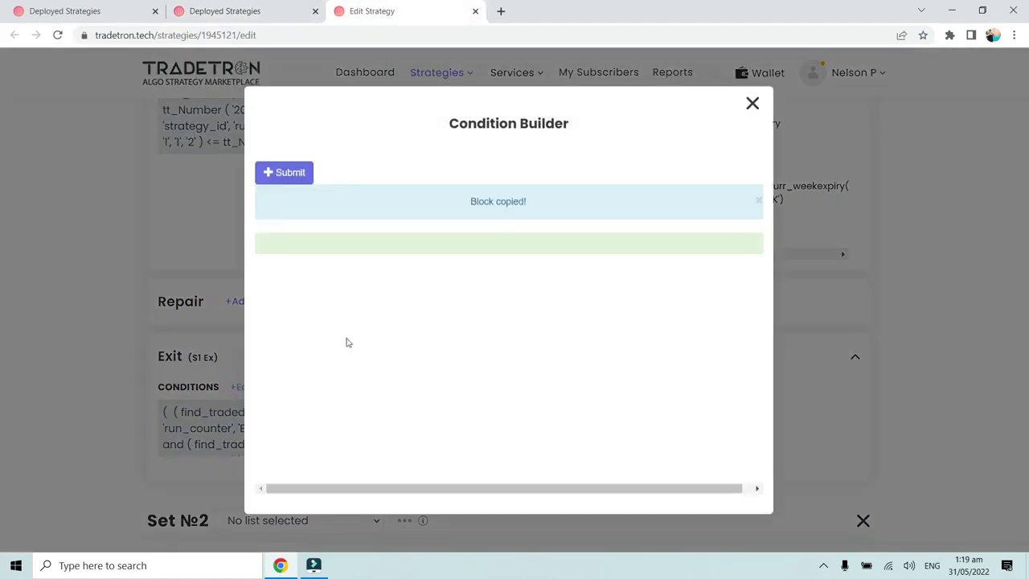
scroll(410, 338, down, 3)
scroll(414, 334, down, 5)
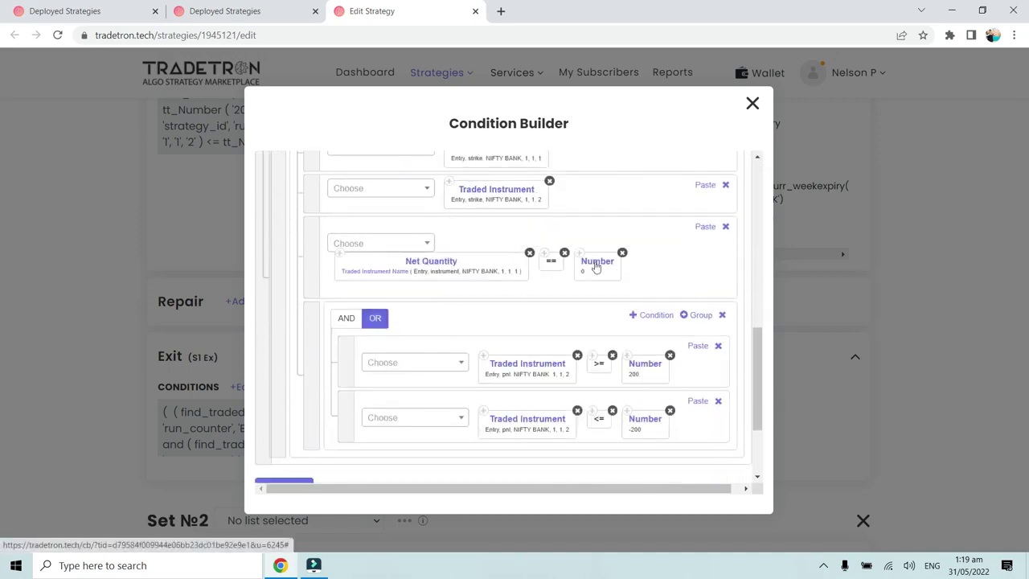
scroll(601, 321, down, 2)
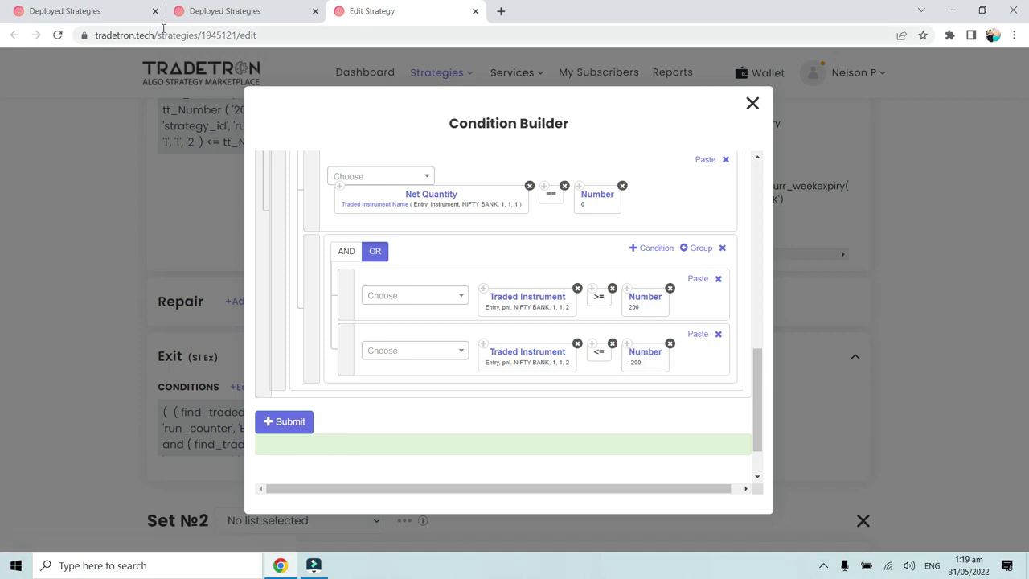
Check the second leg's P&L in the 09:17:58 AM log record against the exit limits of 200 and -200
click(124, 9)
click(521, 402)
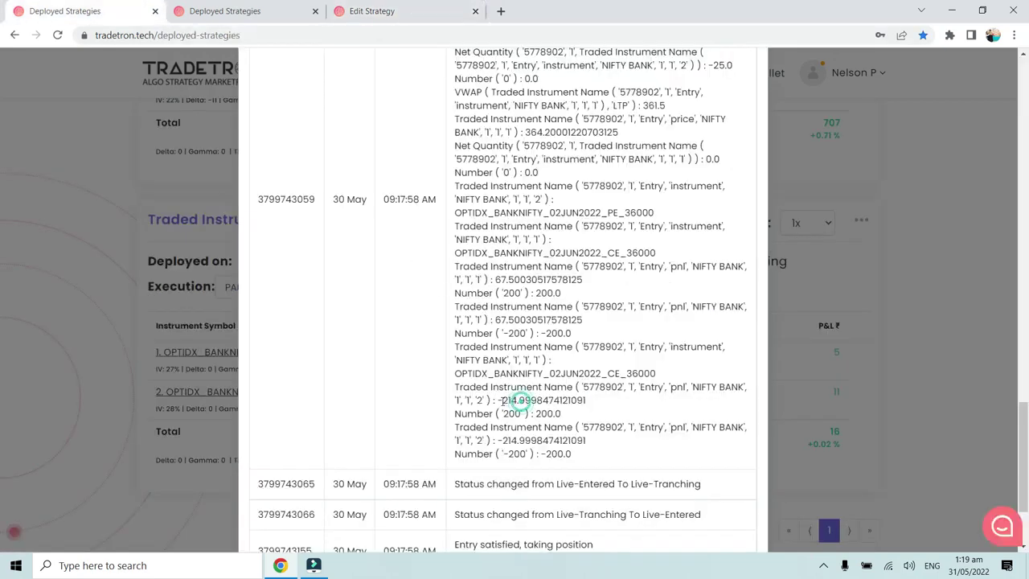
drag(496, 400, 598, 404)
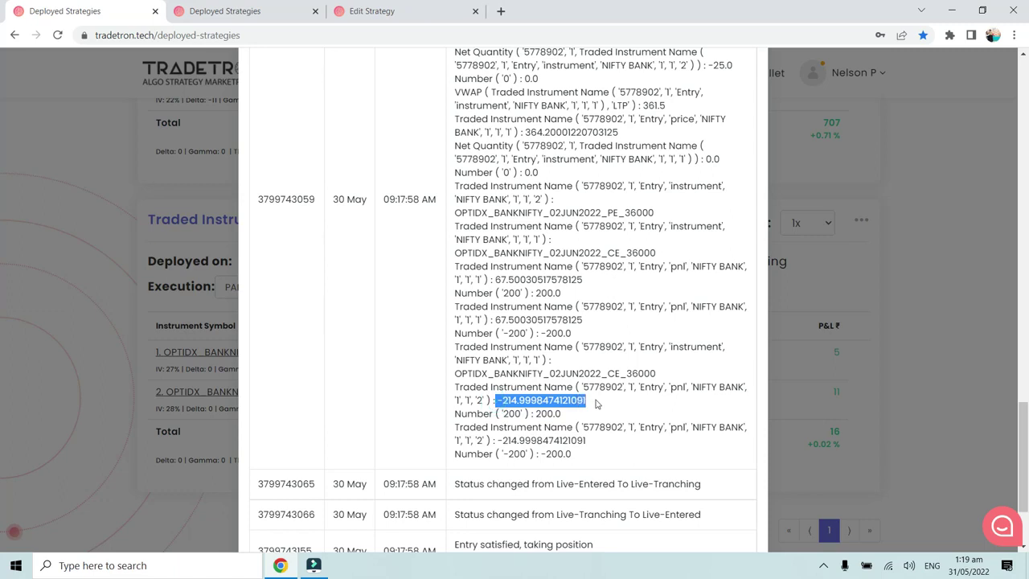
click(598, 404)
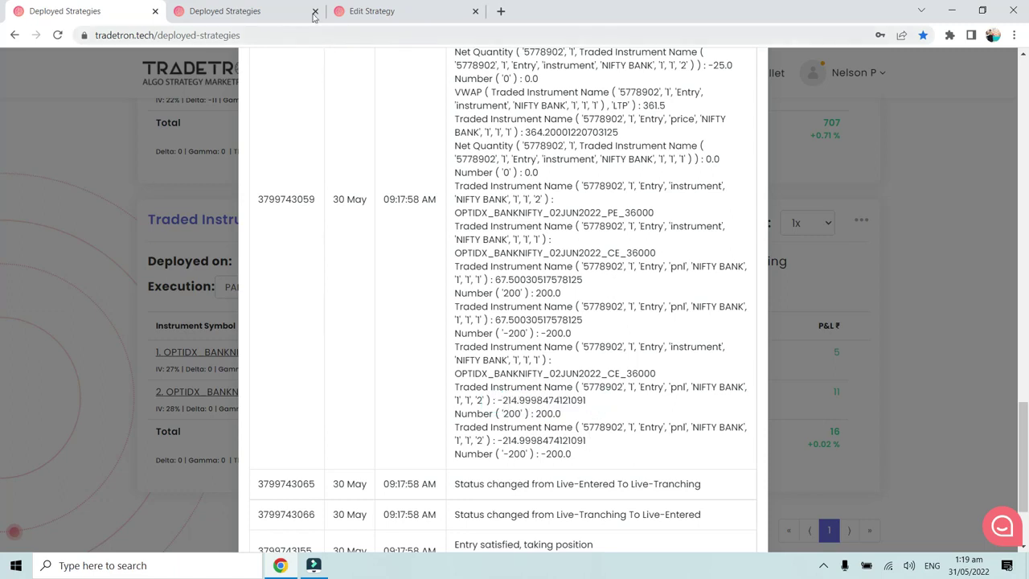
click(288, 18)
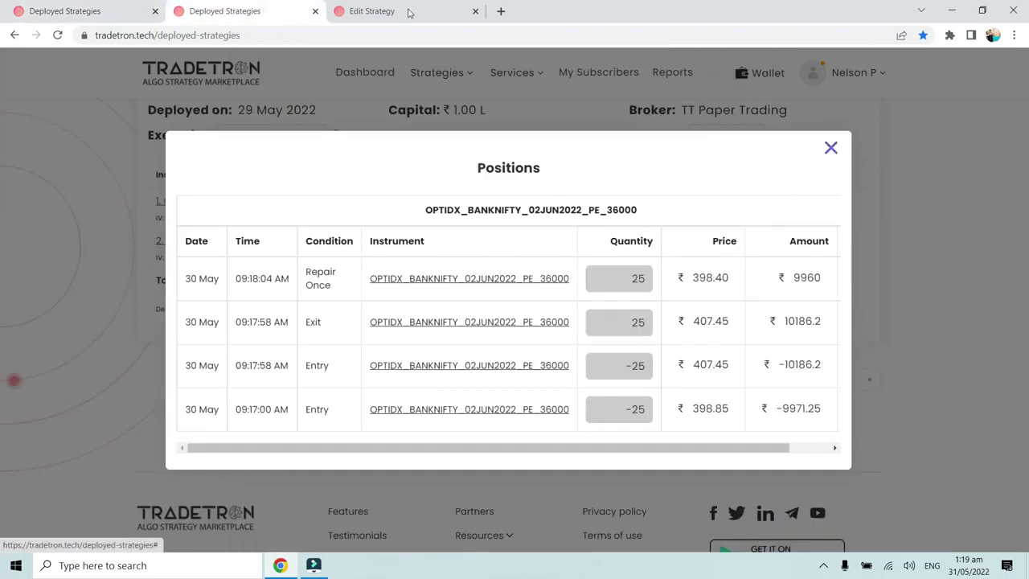
click(129, 16)
drag(576, 458, 456, 387)
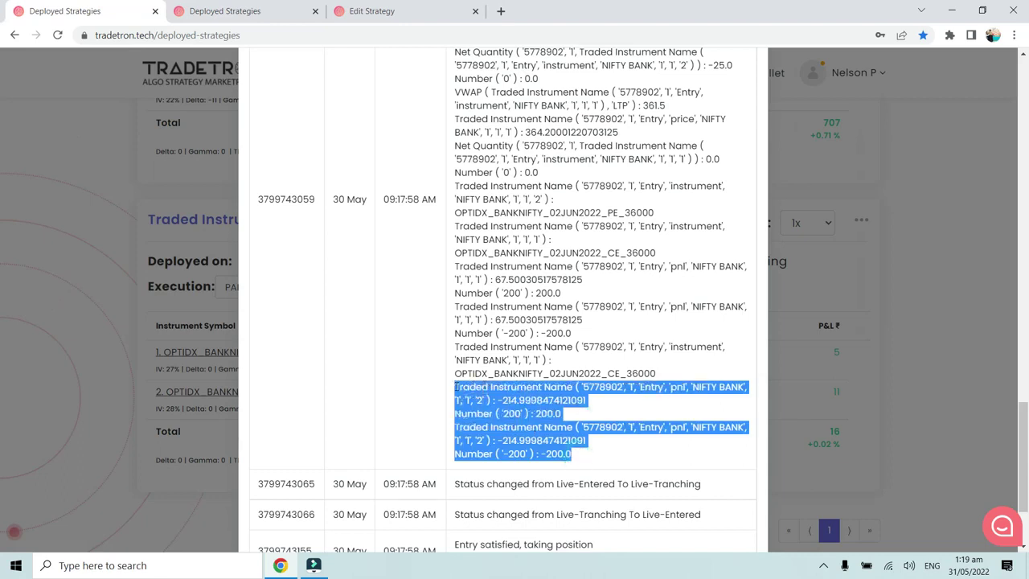
Review the first leg's net-quantity condition and the second leg's P&L group in the Set 1 exit conditions
click(390, 11)
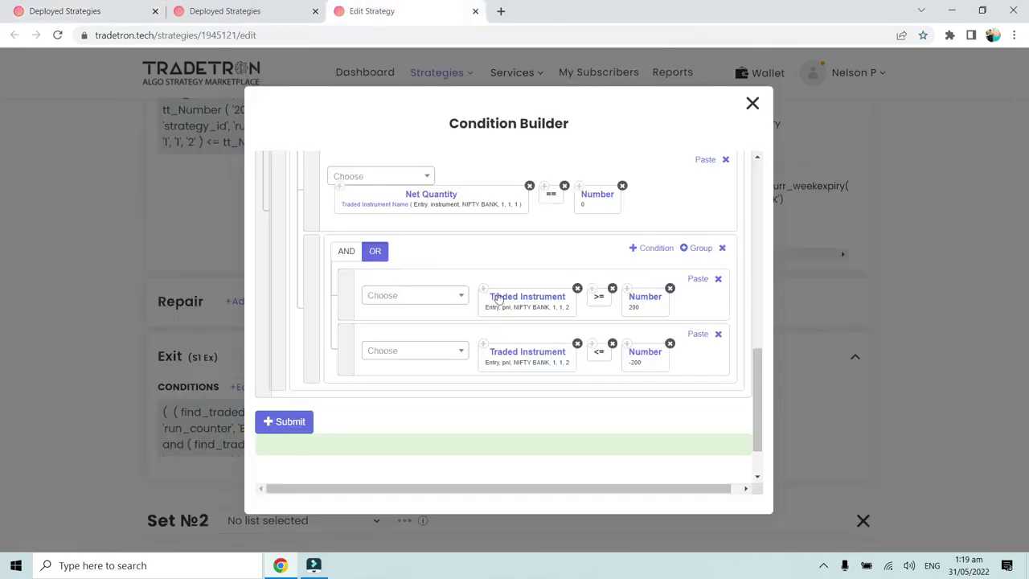
scroll(524, 299, up, 2)
scroll(552, 356, up, 2)
scroll(551, 357, down, 2)
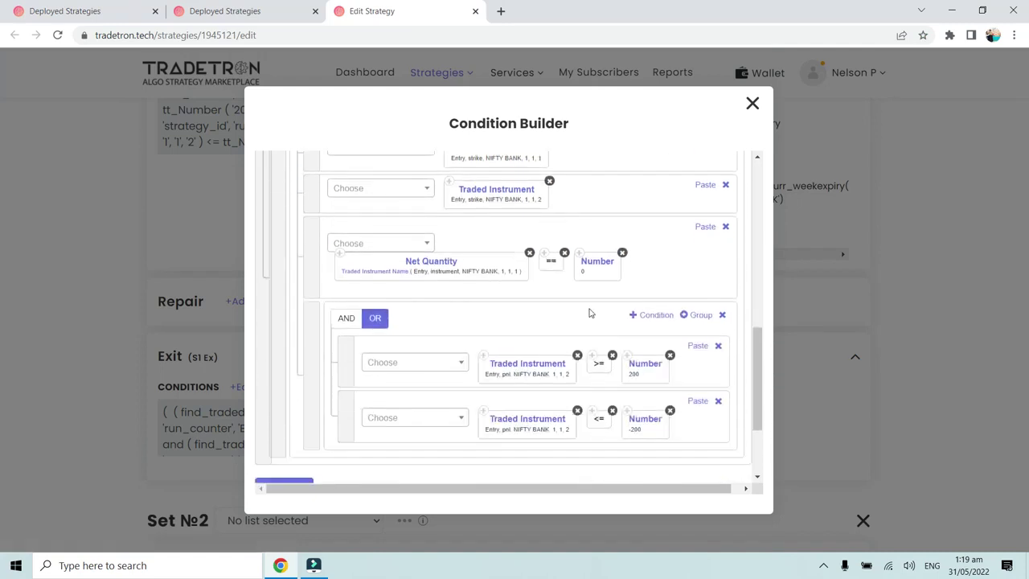
Close the Set 1 exit conditions and return to the strategy info of Traded Instrument - PNL
click(216, 230)
click(753, 106)
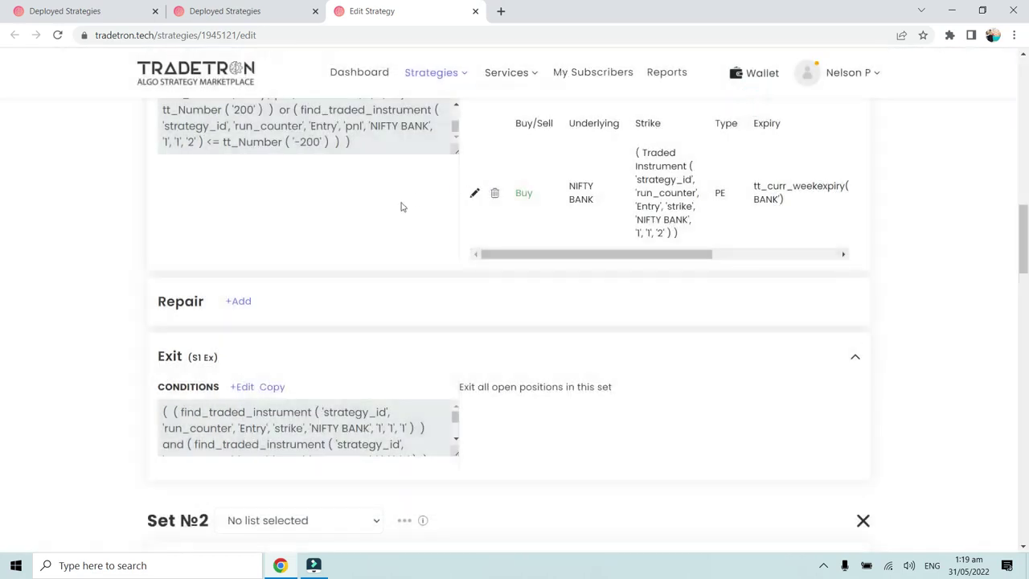
scroll(394, 247, up, 6)
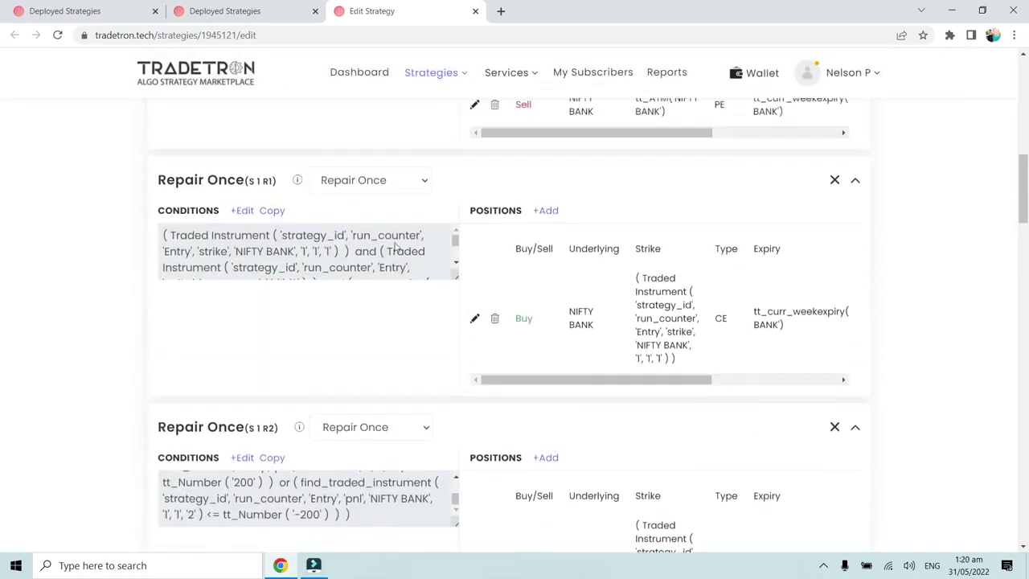
scroll(394, 247, up, 4)
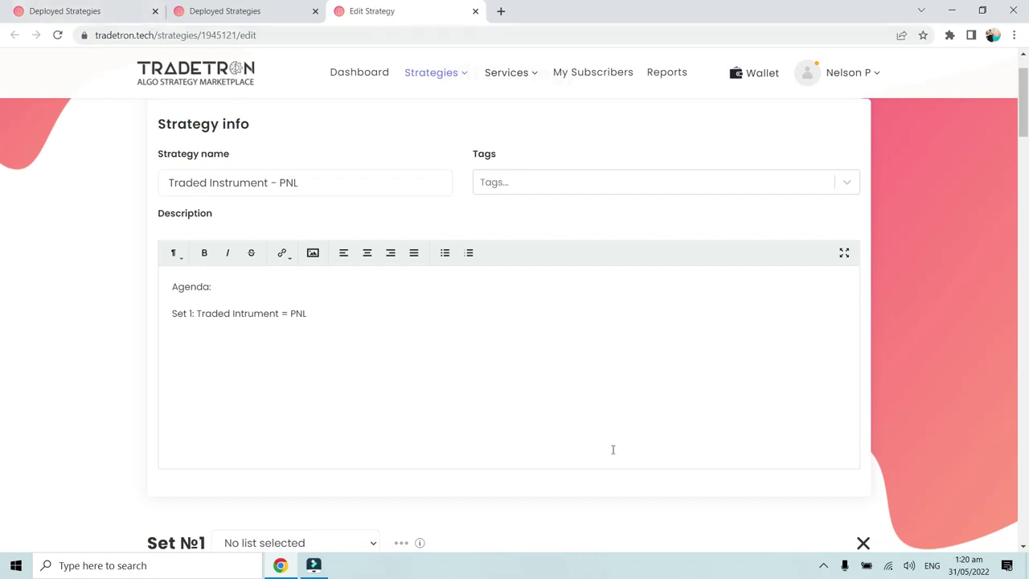
click(824, 567)
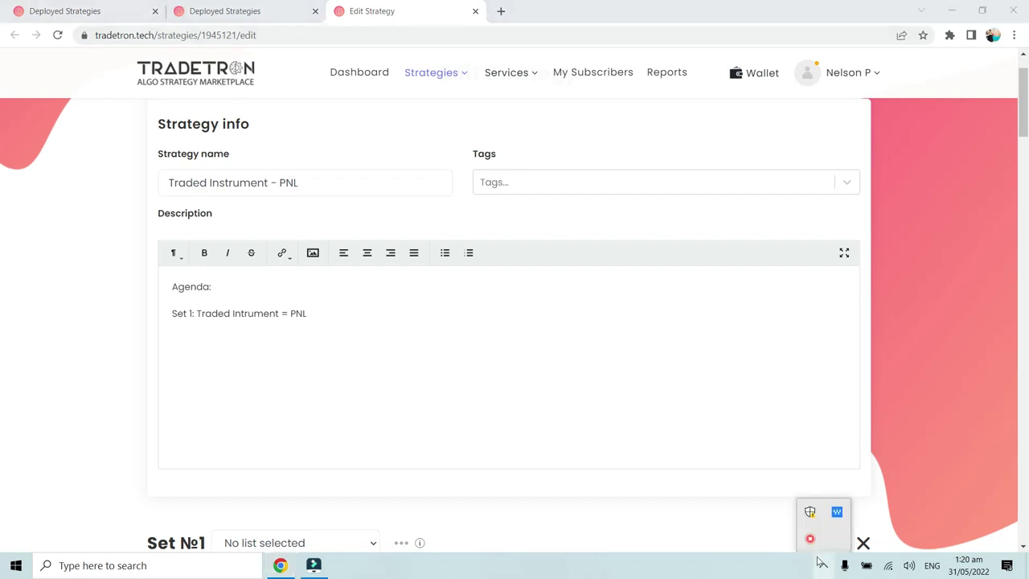